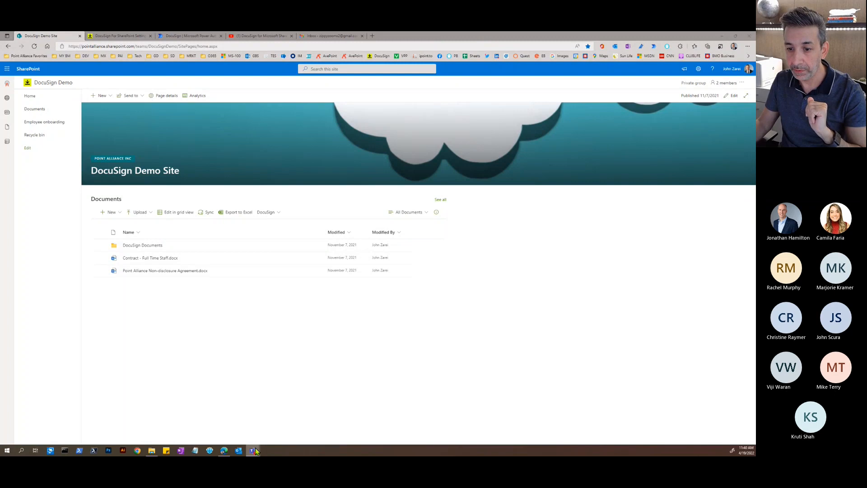
# - Bring the Teams call forward, then switch to the DocuSign for SharePoint YouTube video
pyautogui.click(300, 416)
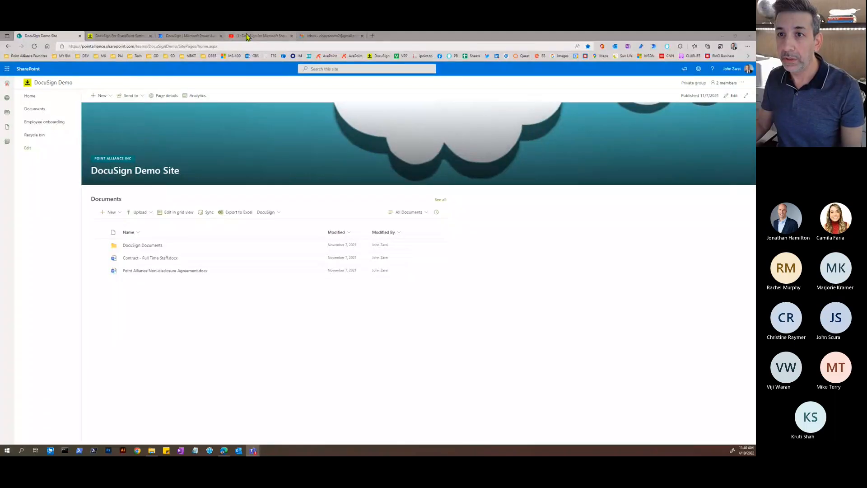
pyautogui.click(248, 36)
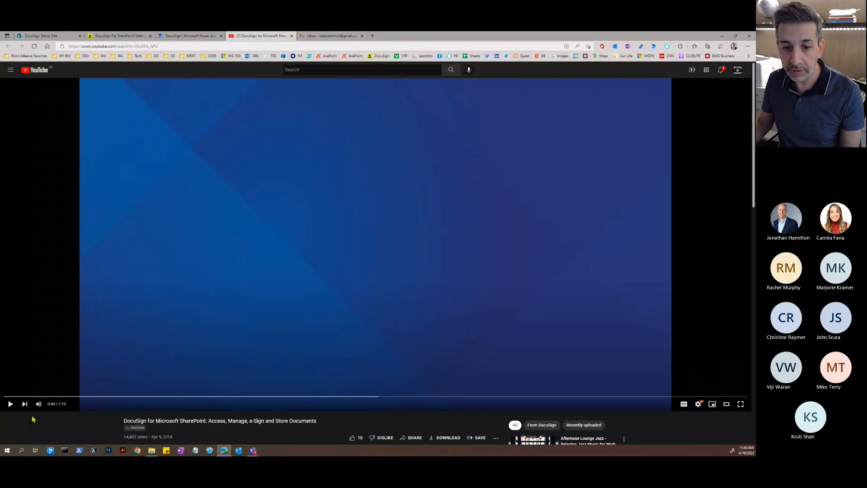
# - Play the DocuSign for SharePoint overview video to the end, close it, and return to the Demo Site
pyautogui.click(10, 405)
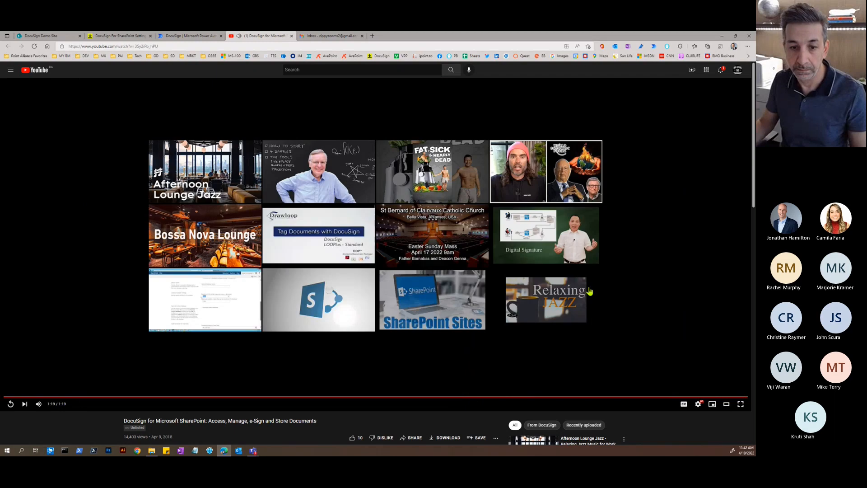
pyautogui.click(291, 36)
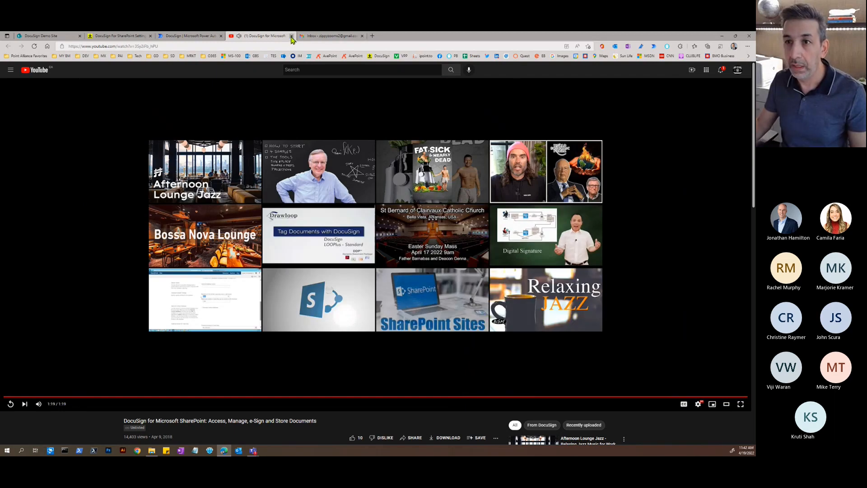
pyautogui.click(41, 36)
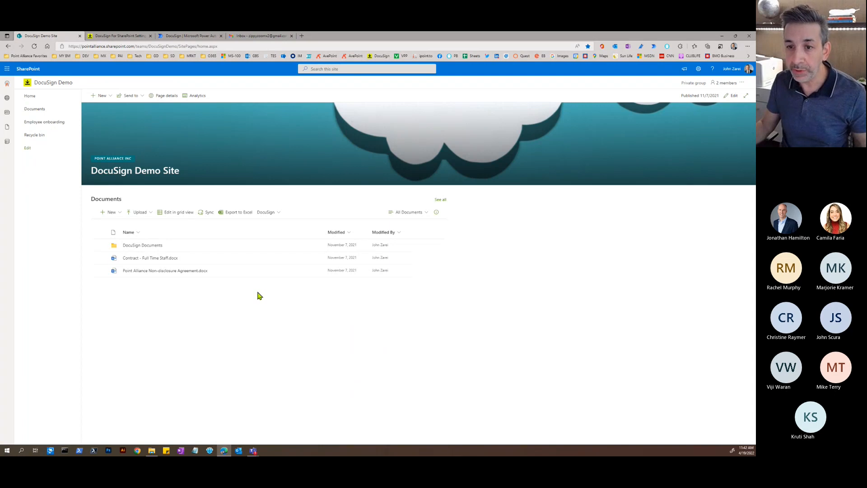
# - Check the library's DocuSign menu, then choose Sign with DocuSign on Point Alliance Non-disclosure Agreement.docx
pyautogui.click(279, 213)
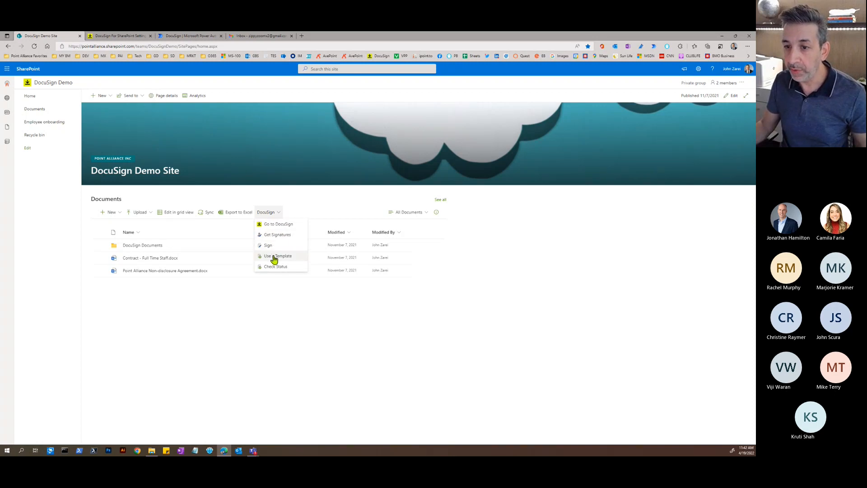
pyautogui.click(267, 294)
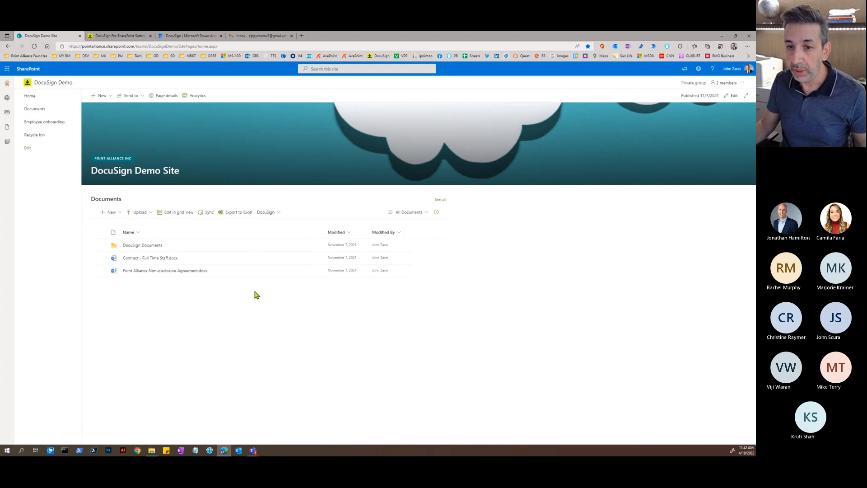
pyautogui.click(100, 271)
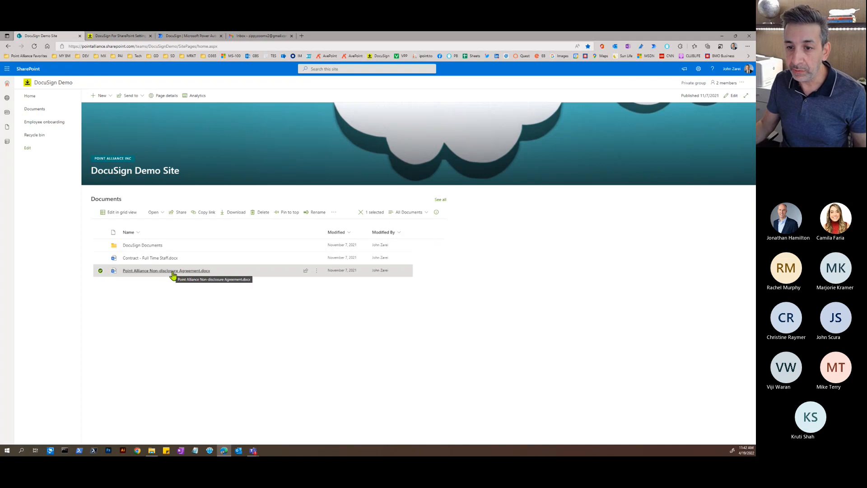
pyautogui.click(316, 271)
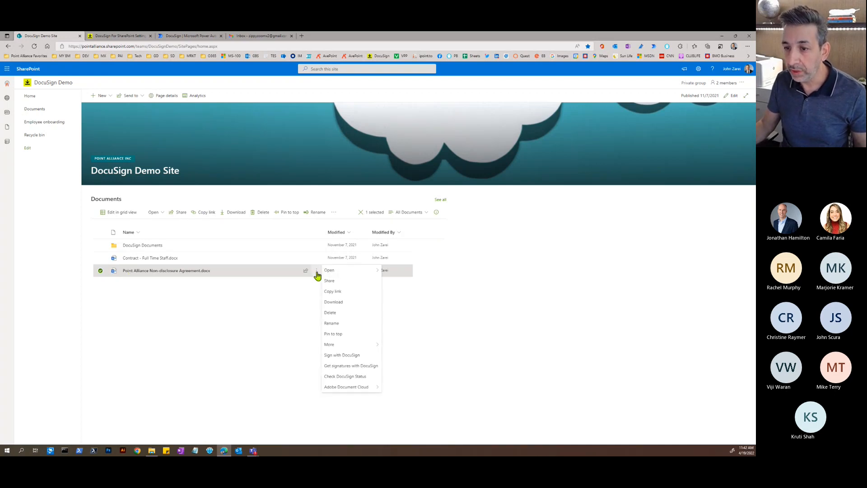
pyautogui.click(346, 356)
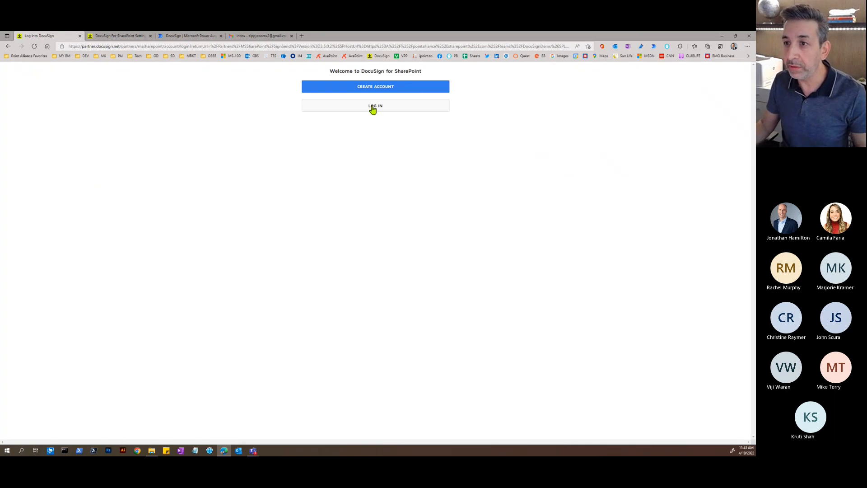
# - Log in to DocuSign for SharePoint with the saved credentials and pick the company account
pyautogui.click(373, 107)
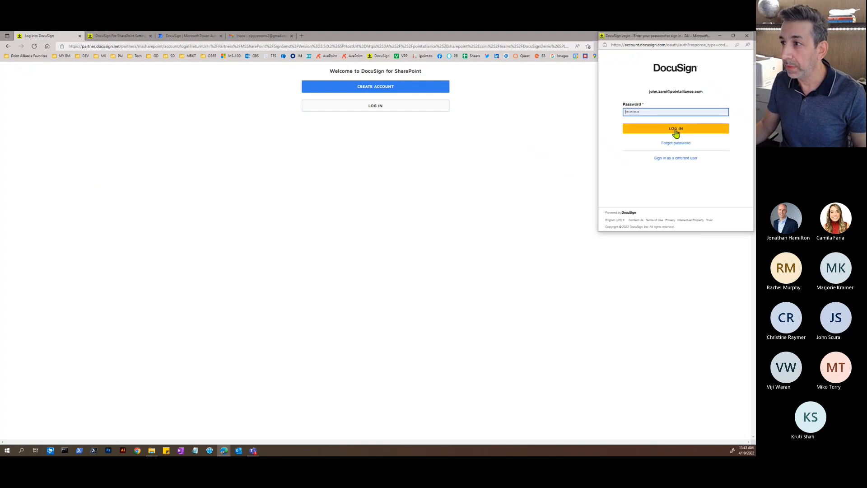
pyautogui.click(675, 130)
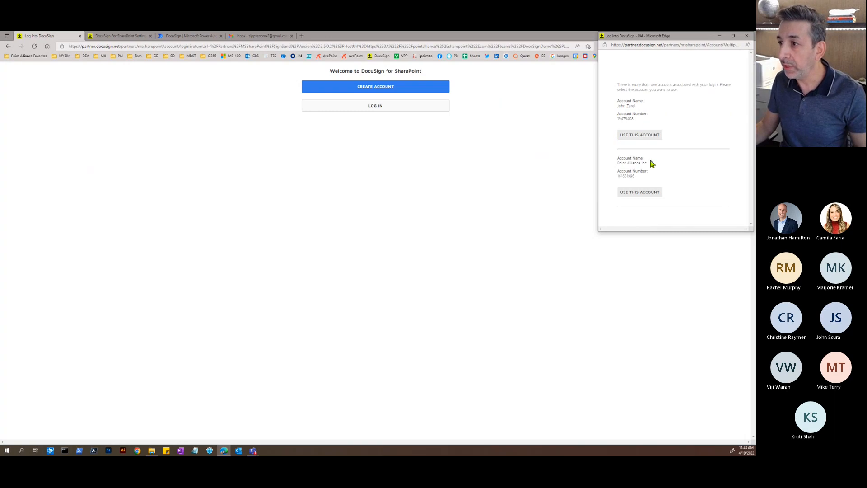
pyautogui.click(635, 194)
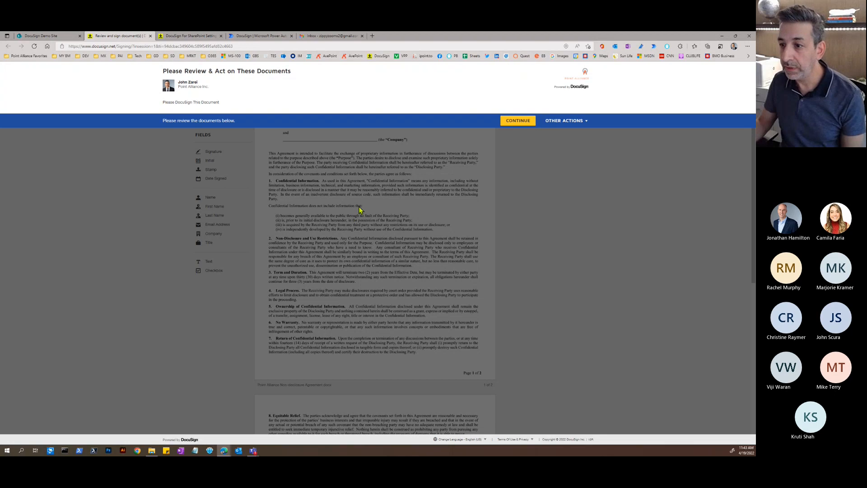
# - Place a Date Signed field after 'as of' and Name fields on the page 1 and 2 Company lines, then close the tab
pyautogui.click(518, 121)
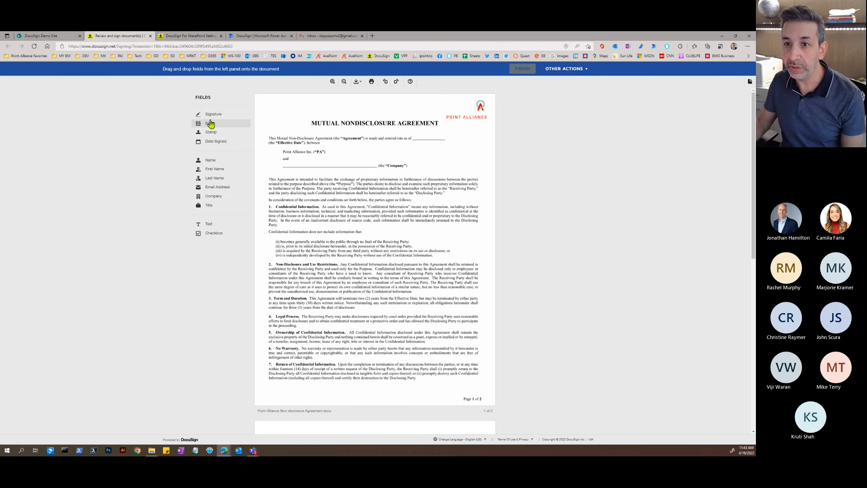
pyautogui.moveTo(227, 142); pyautogui.dragTo(412, 136)
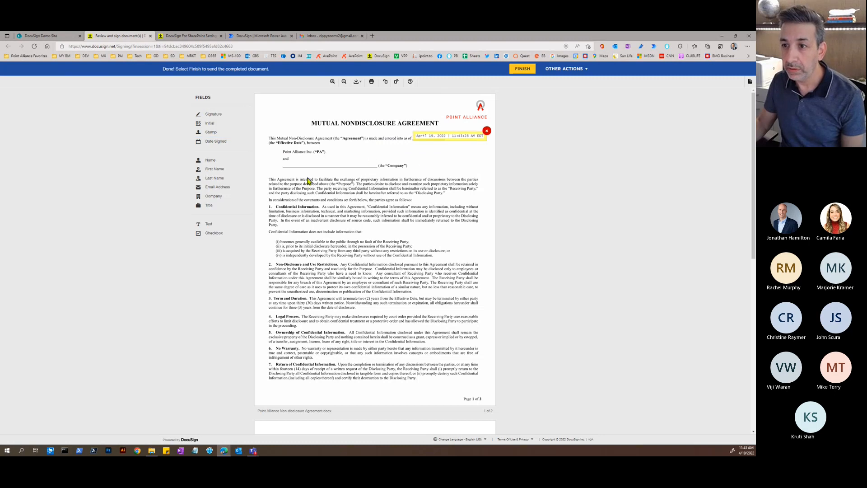
pyautogui.moveTo(217, 160); pyautogui.dragTo(286, 163)
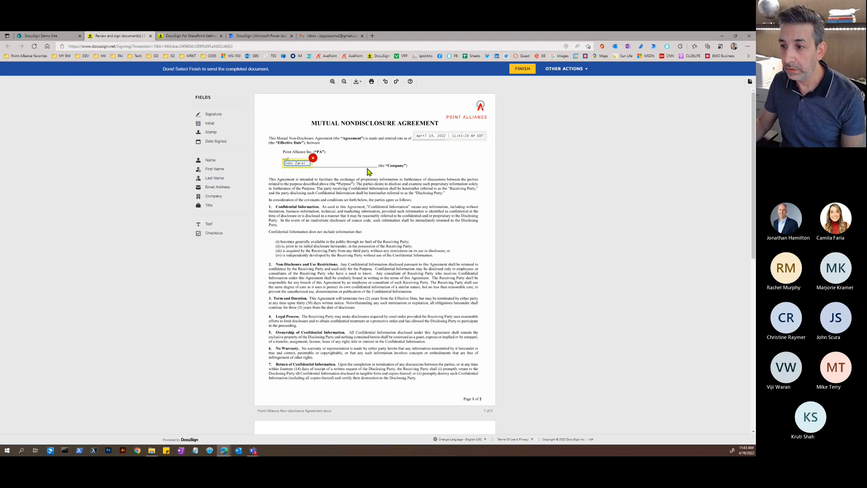
pyautogui.scroll(-7, 366, 172)
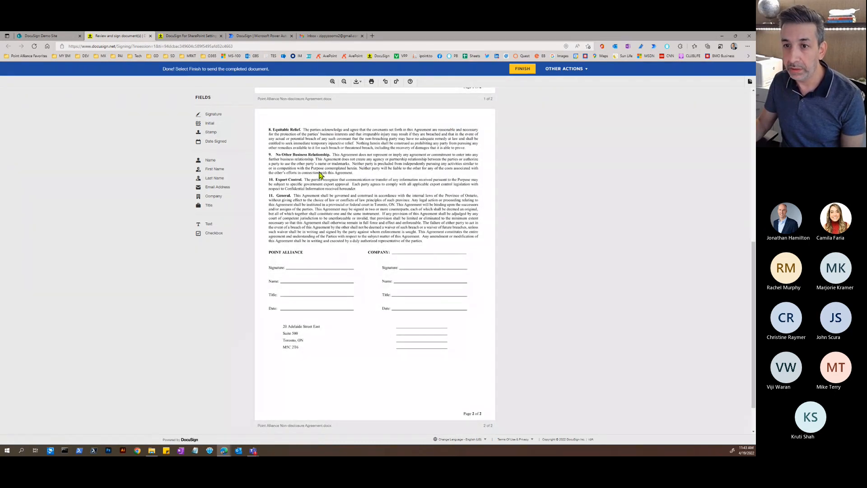
pyautogui.moveTo(225, 163); pyautogui.dragTo(392, 277)
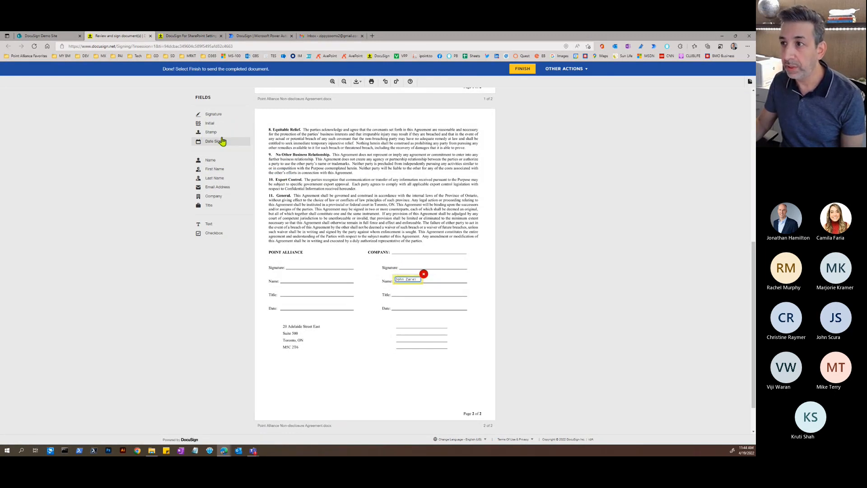
pyautogui.click(151, 36)
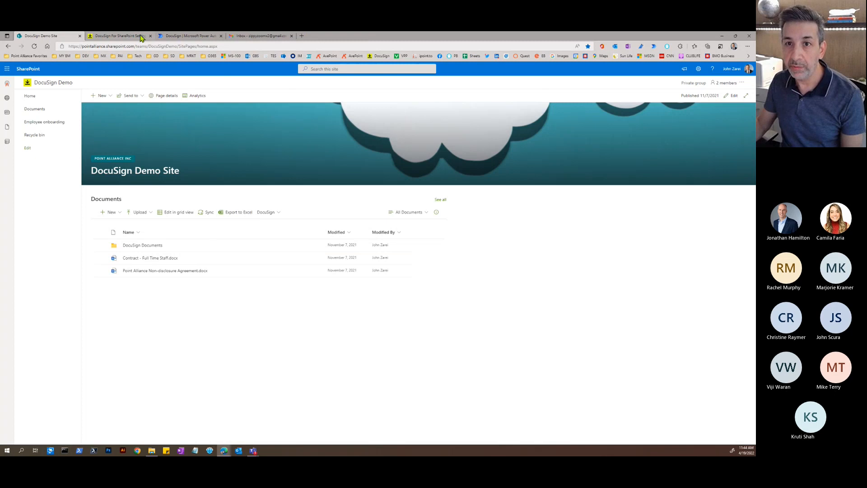
# - Choose Get signatures with DocuSign on the Point Alliance Non-disclosure Agreement
pyautogui.click(143, 37)
pyautogui.click(68, 38)
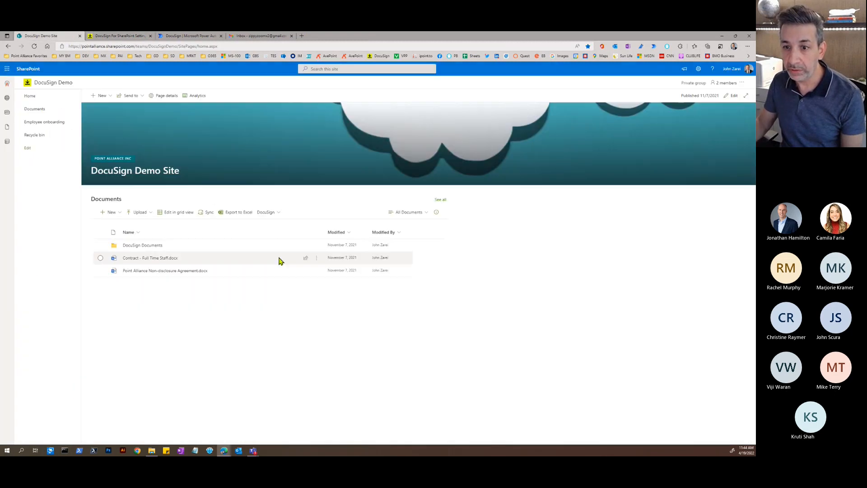
pyautogui.click(316, 271)
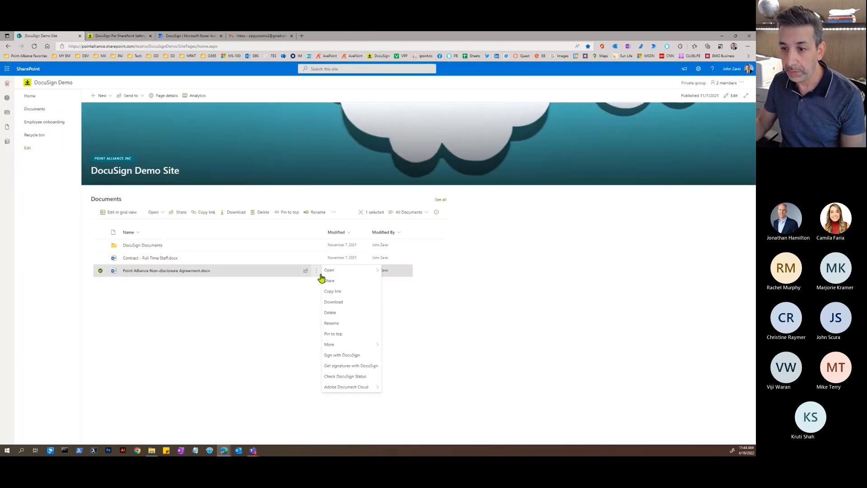
pyautogui.click(346, 368)
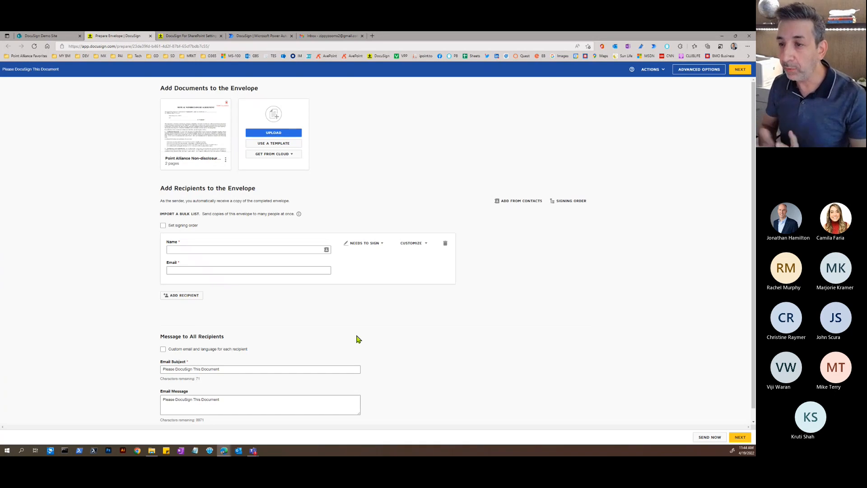
# - Add one signer by entering the recipient's full name and e-mail address, then proceed to field placement
pyautogui.click(220, 249)
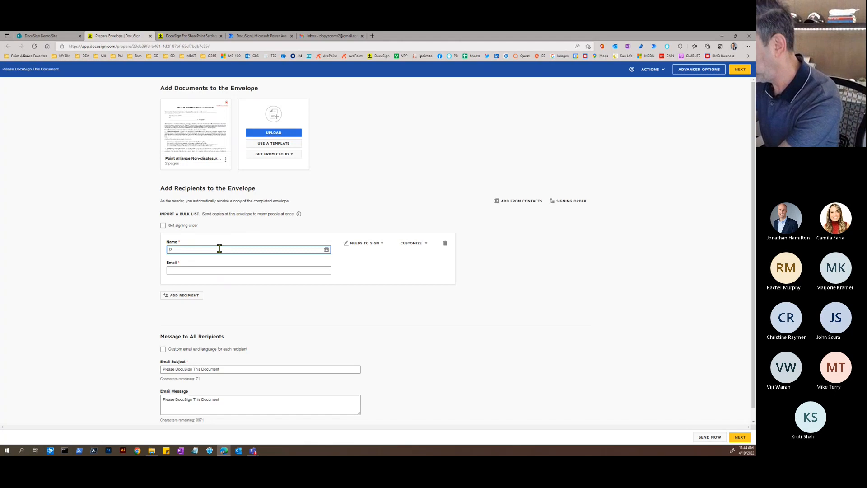
pyautogui.click(219, 249)
pyautogui.write('Dem')
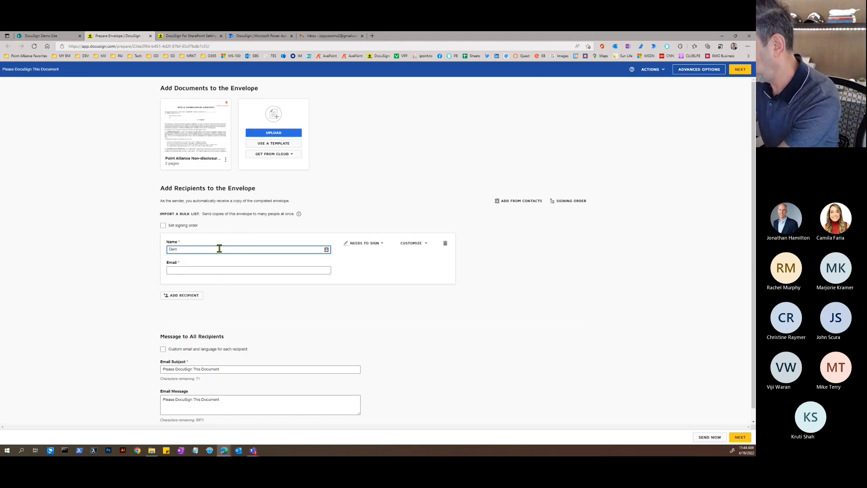
pyautogui.write('John ')
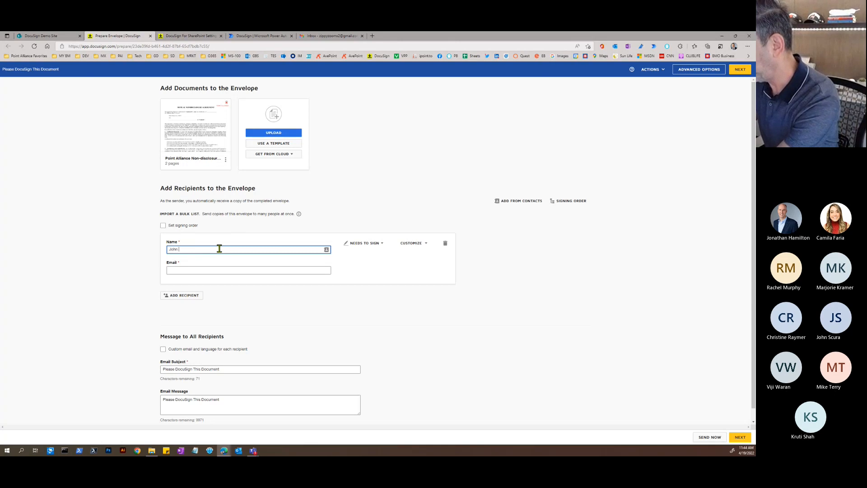
pyautogui.write('Doe')
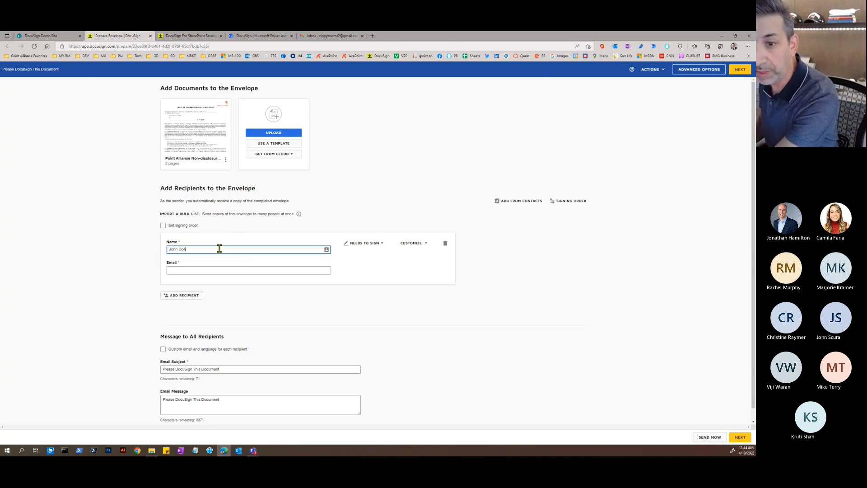
pyautogui.click(198, 267)
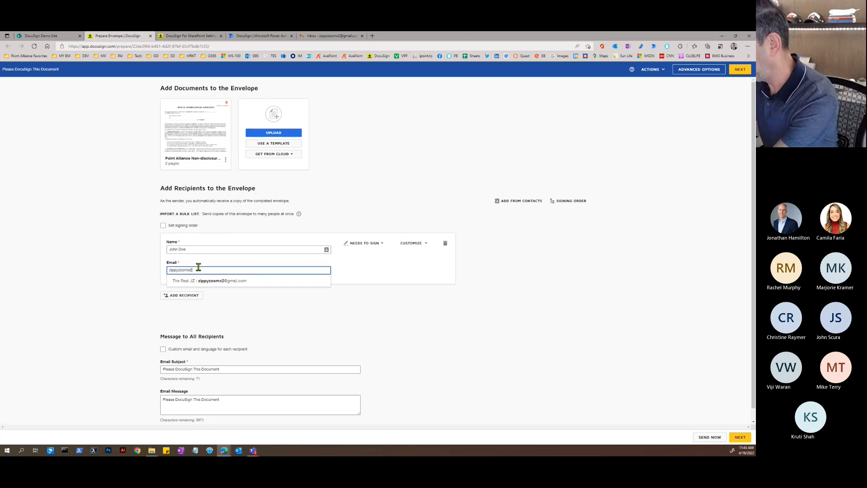
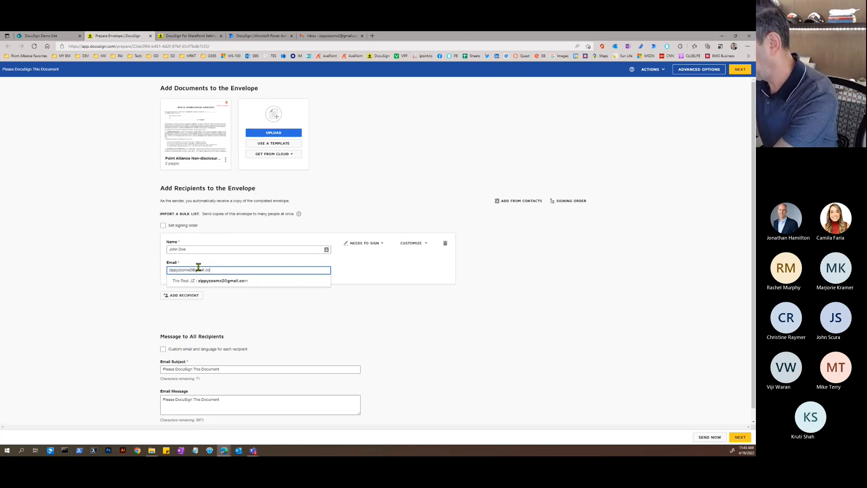
pyautogui.click(315, 328)
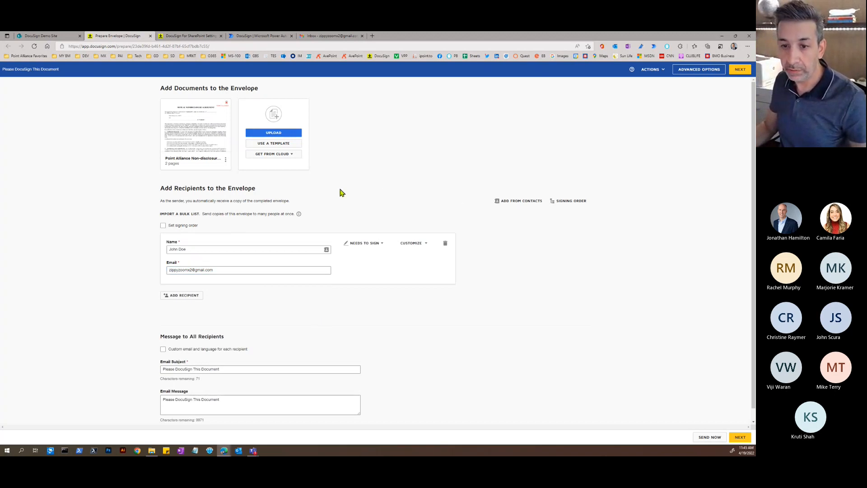
pyautogui.scroll(-1, 335, 214)
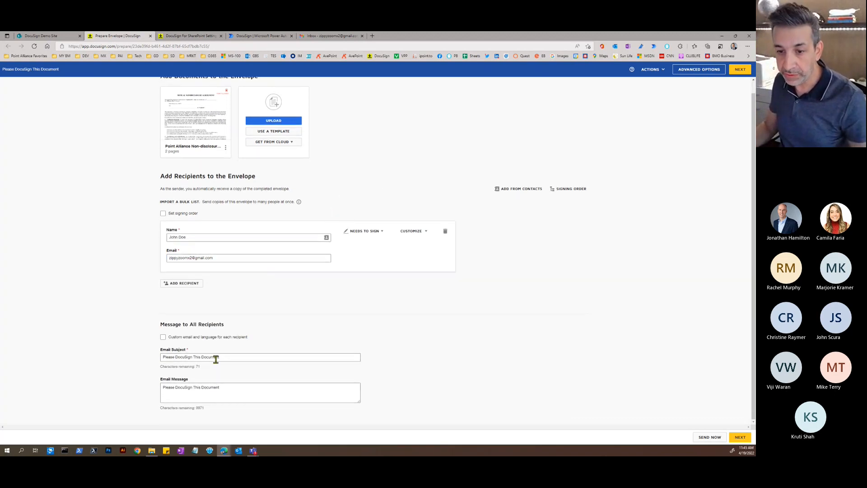
pyautogui.scroll(1, 264, 298)
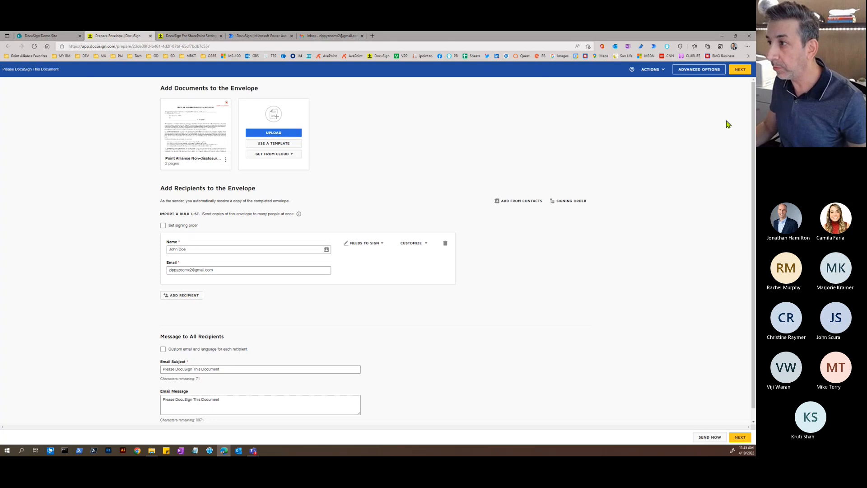
pyautogui.click(736, 72)
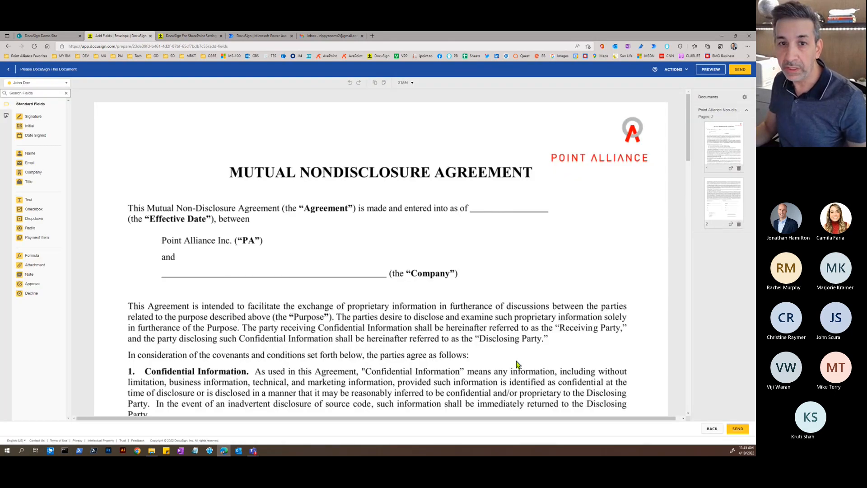
# - Place a Date Signed field on the effective date line and Full Name fields on the company lines
pyautogui.moveTo(35, 135); pyautogui.dragTo(480, 204)
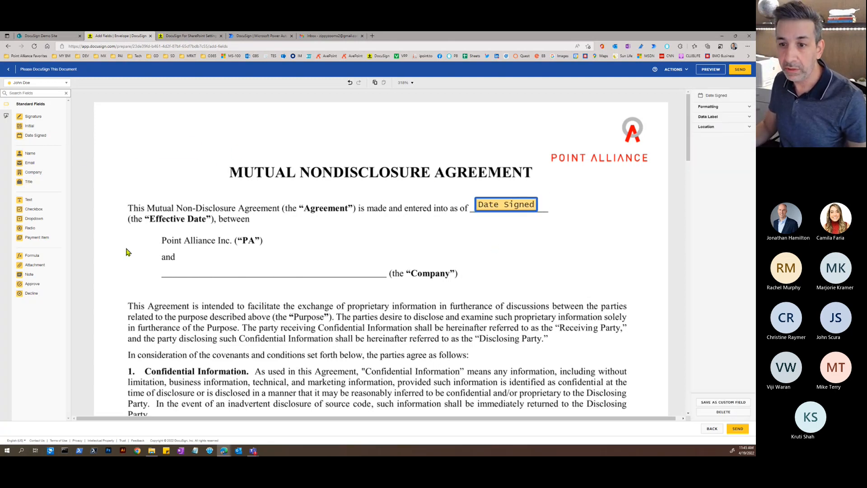
pyautogui.moveTo(30, 154); pyautogui.dragTo(155, 271)
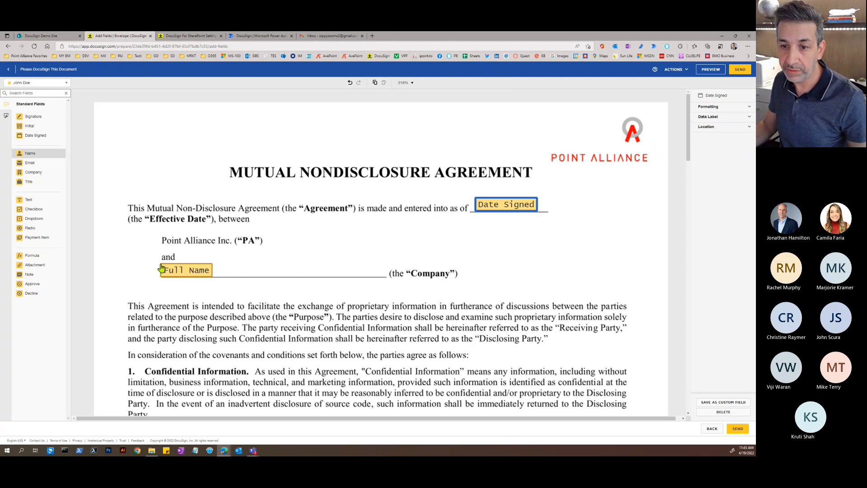
pyautogui.scroll(-1, 254, 239)
pyautogui.scroll(-20, 255, 239)
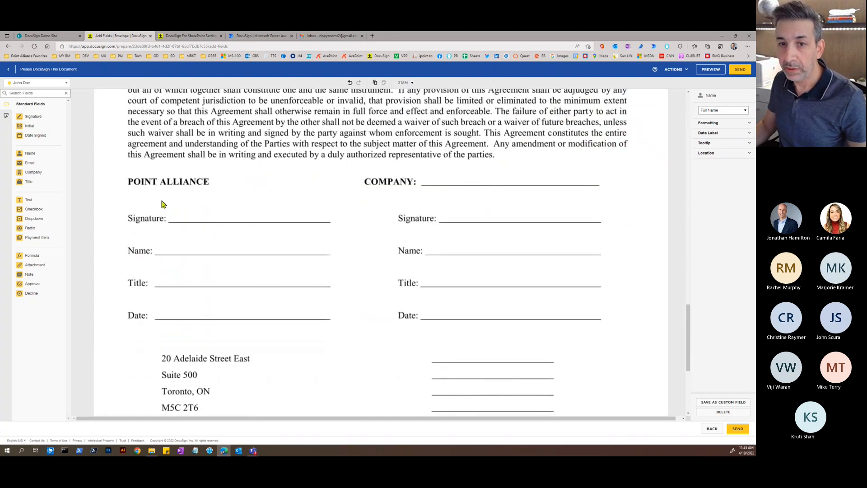
pyautogui.moveTo(36, 153); pyautogui.dragTo(424, 175)
# - Add Signature, Full Name, Title, Company and Date Signed fields to the company block, deleting the misplaced Full Name
pyautogui.moveTo(33, 116)
pyautogui.mouseDown()
pyautogui.moveTo(432, 185)
pyautogui.moveTo(441, 194)
pyautogui.mouseUp()
pyautogui.moveTo(32, 153)
pyautogui.mouseDown()
pyautogui.moveTo(180, 174)
pyautogui.moveTo(435, 242)
pyautogui.moveTo(426, 245)
pyautogui.mouseUp()
pyautogui.moveTo(29, 185); pyautogui.dragTo(425, 280)
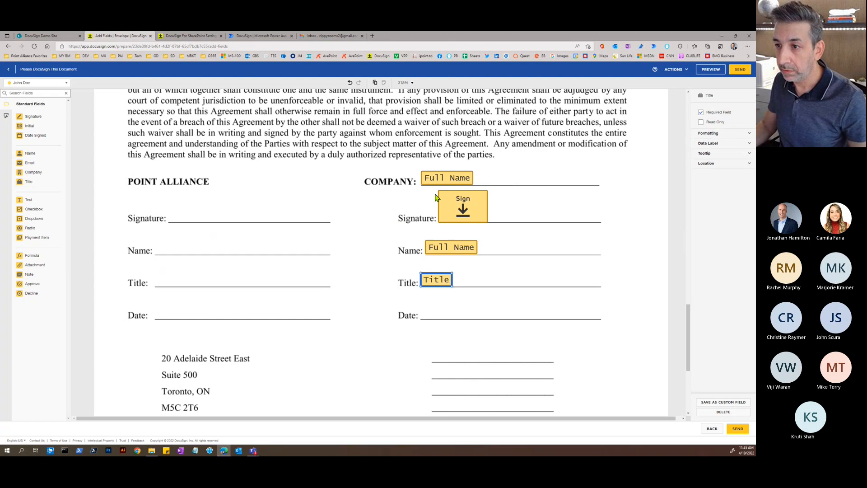
pyautogui.click(440, 179)
pyautogui.press('Delete')
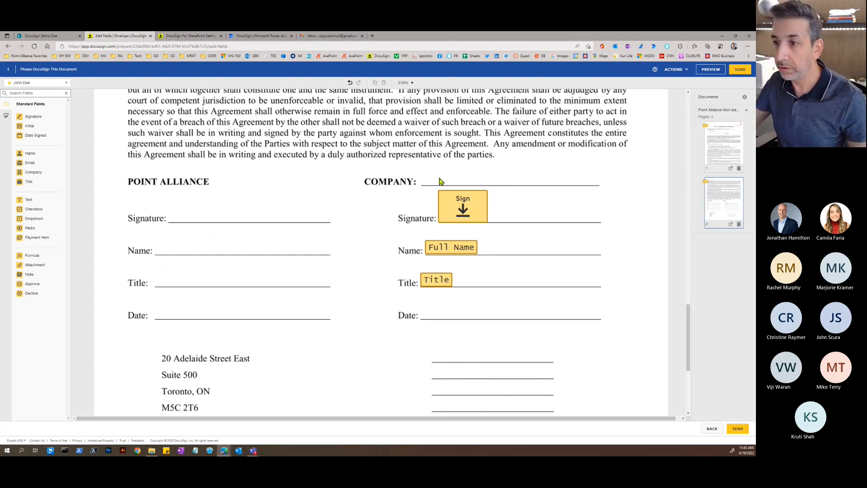
pyautogui.moveTo(34, 171); pyautogui.dragTo(402, 171)
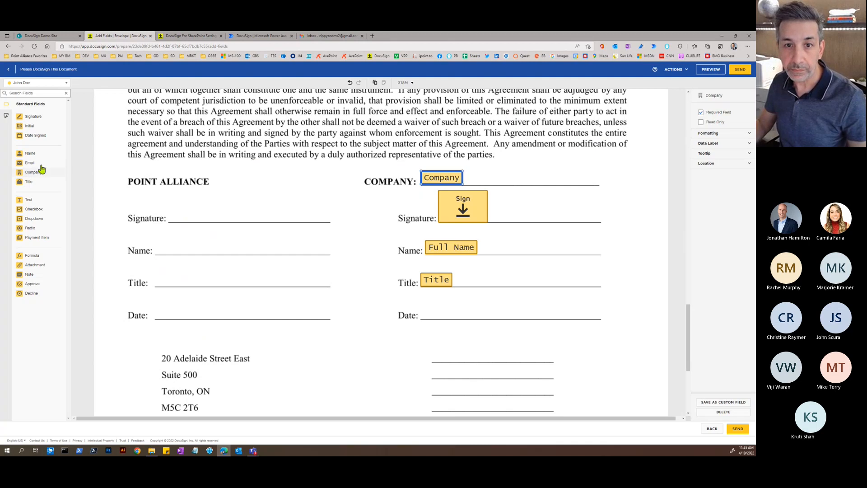
pyautogui.moveTo(39, 135); pyautogui.dragTo(425, 308)
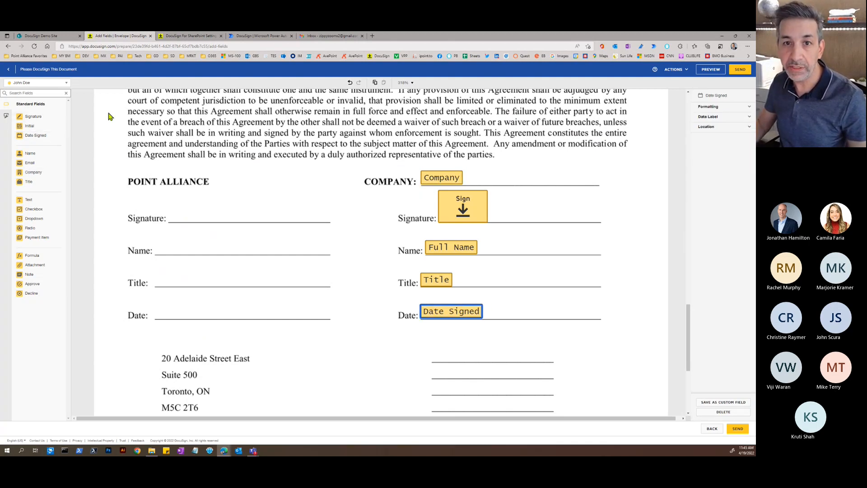
# - Confirm the fields' assigned recipient and send the NDA envelope
pyautogui.click(67, 84)
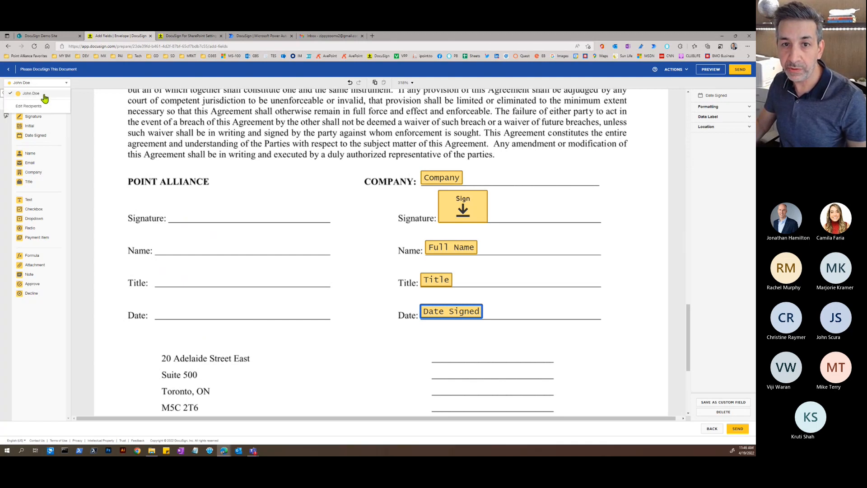
pyautogui.click(113, 127)
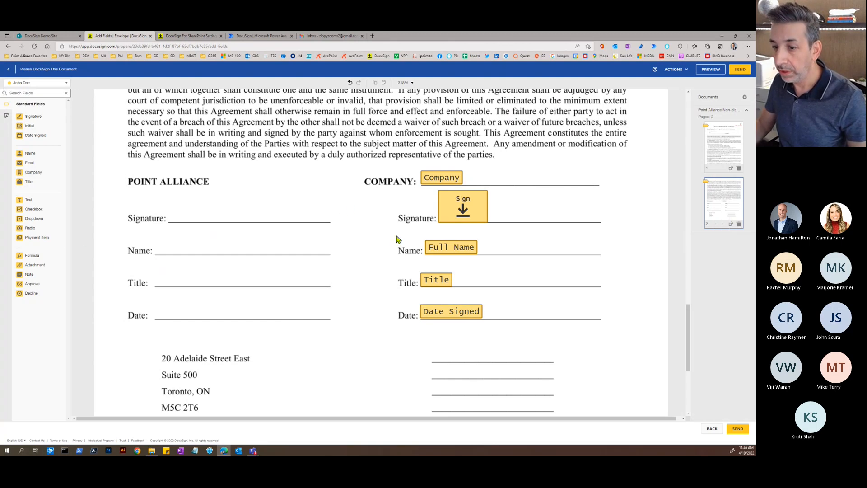
pyautogui.scroll(-3, 487, 288)
pyautogui.scroll(2, 487, 289)
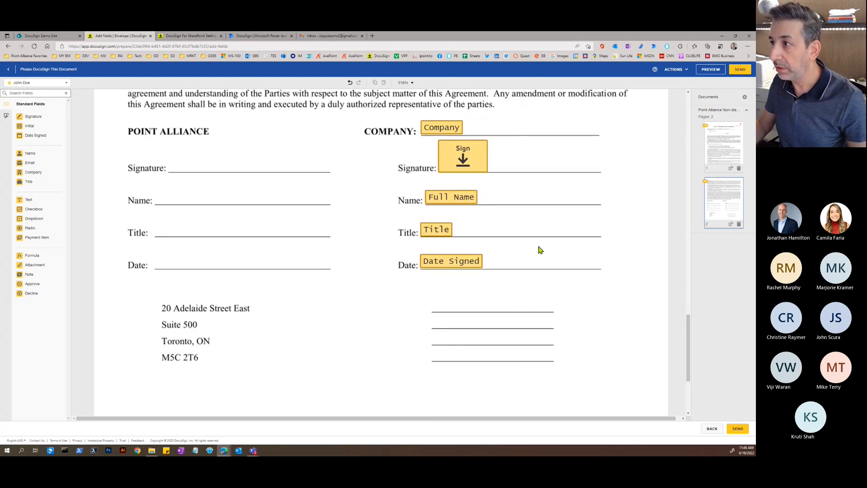
pyautogui.click(741, 71)
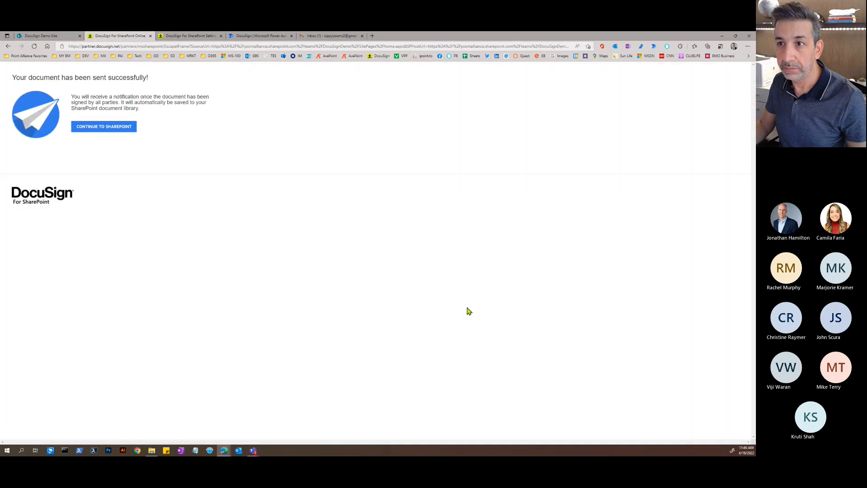
# - Open the 'Please DocuSign This Document' e-mail in Gmail and choose REVIEW DOCUMENT
pyautogui.click(319, 37)
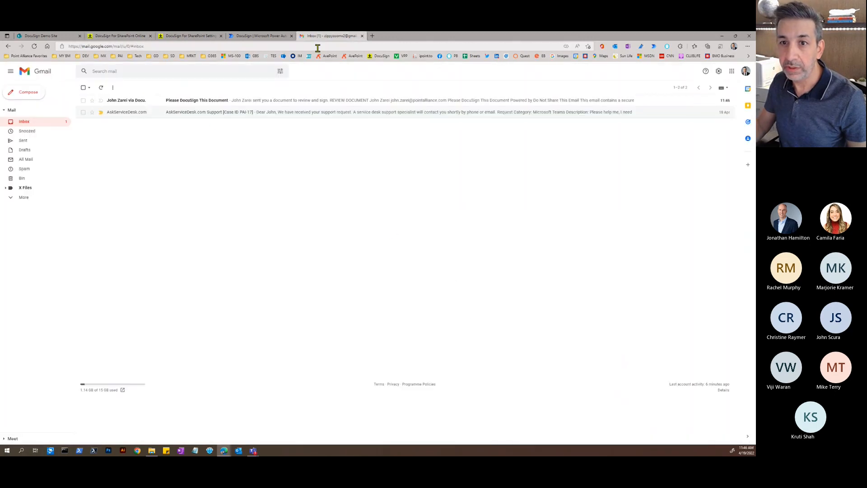
pyautogui.click(198, 103)
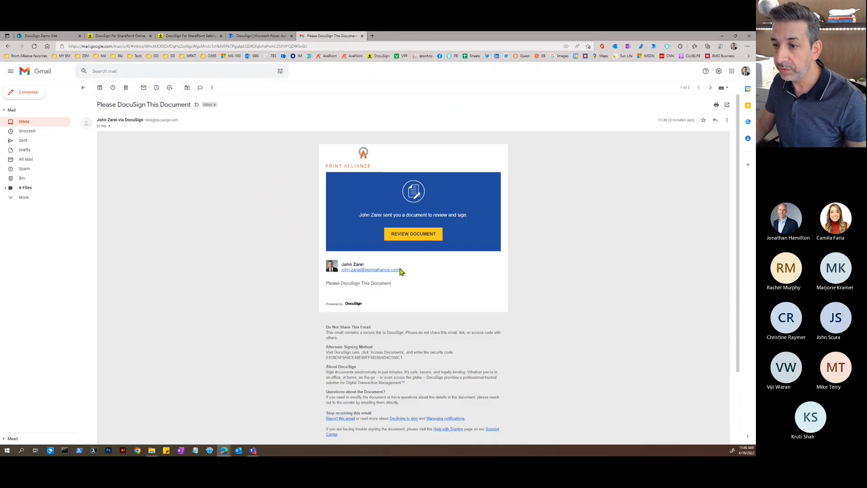
pyautogui.click(407, 239)
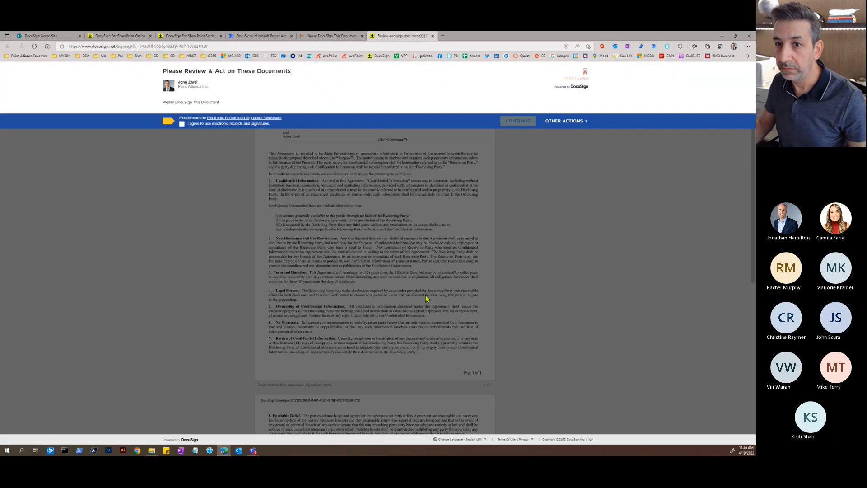
# - Accept electronic records and signatures and begin the guided signing at the Company field
pyautogui.click(182, 125)
pyautogui.click(518, 120)
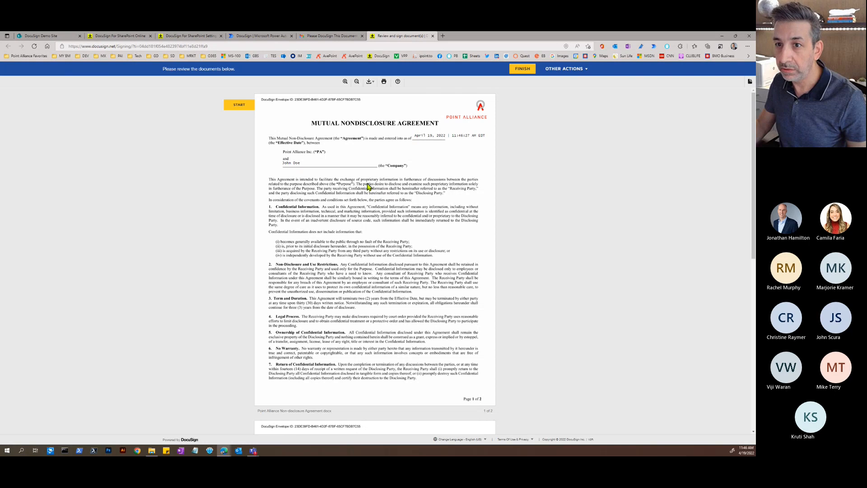
pyautogui.click(240, 107)
pyautogui.click(240, 107)
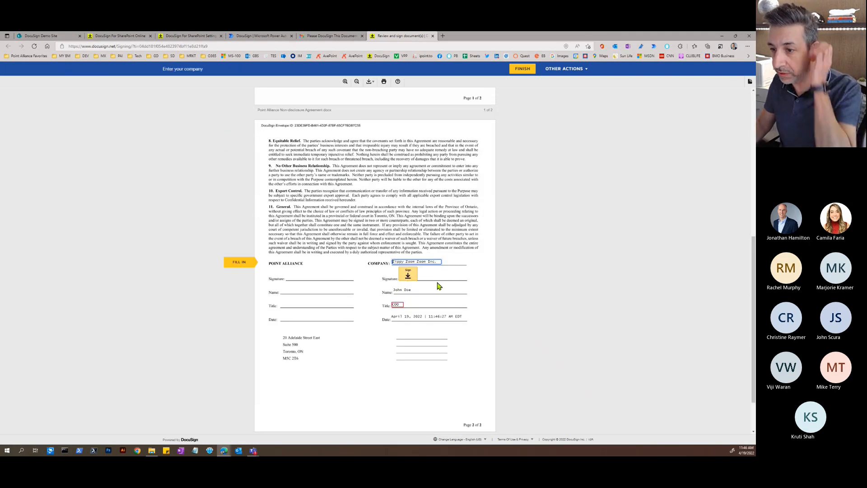
# - Adopt and apply the signature on the company signature line, finish, and decline saving a copy
pyautogui.click(409, 278)
pyautogui.click(409, 276)
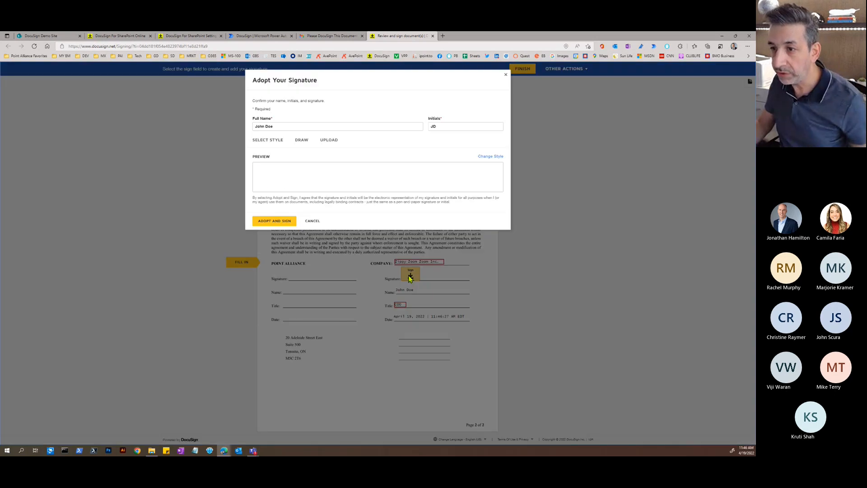
pyautogui.click(277, 222)
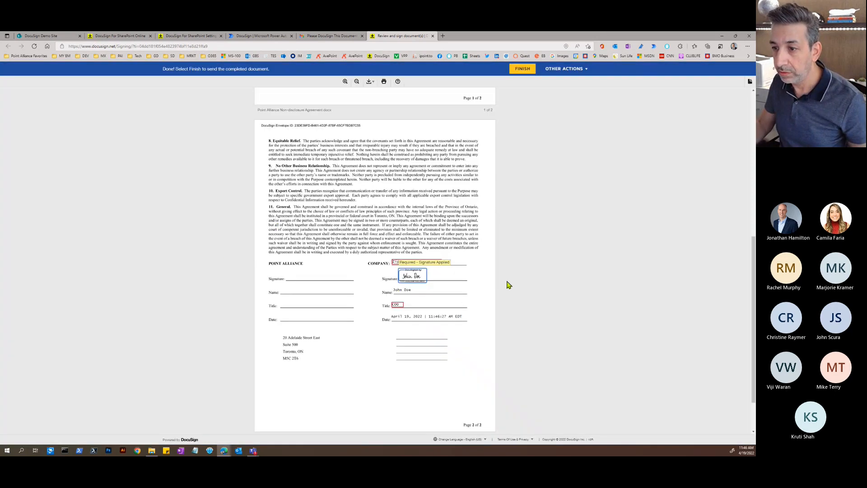
pyautogui.scroll(-2, 483, 280)
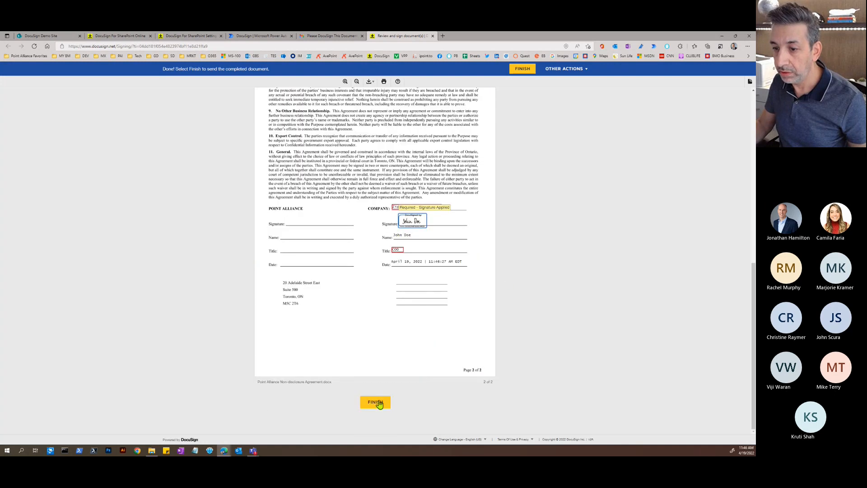
pyautogui.click(375, 402)
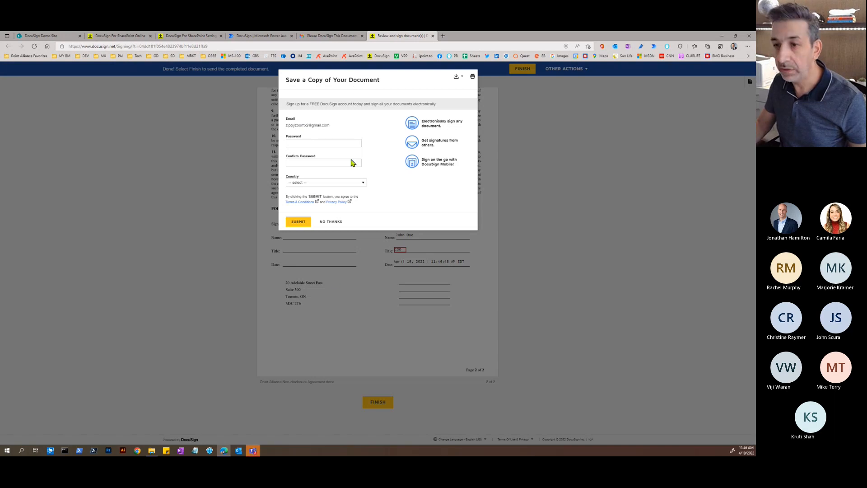
pyautogui.click(334, 223)
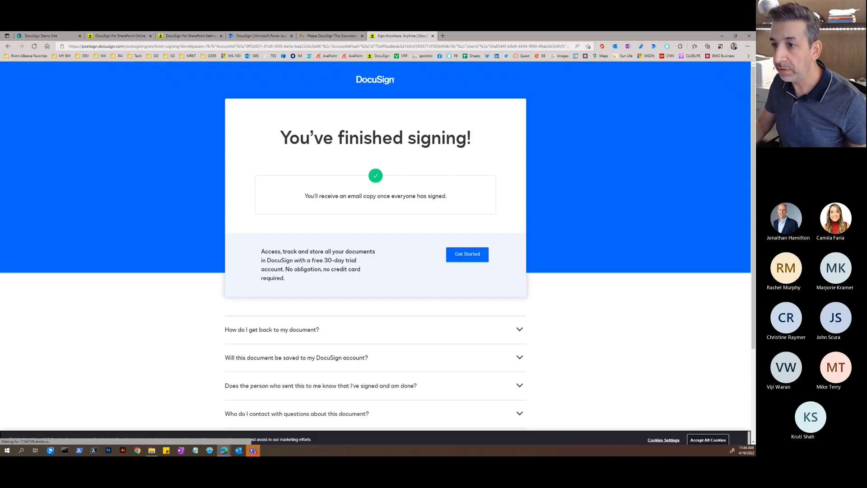
pyautogui.moveTo(755, 53); pyautogui.dragTo(234, 96)
pyautogui.click(509, 88)
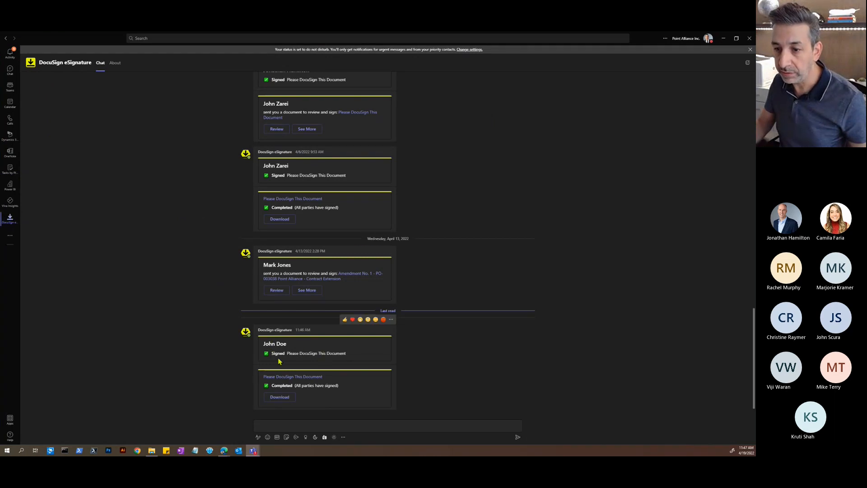
pyautogui.click(280, 397)
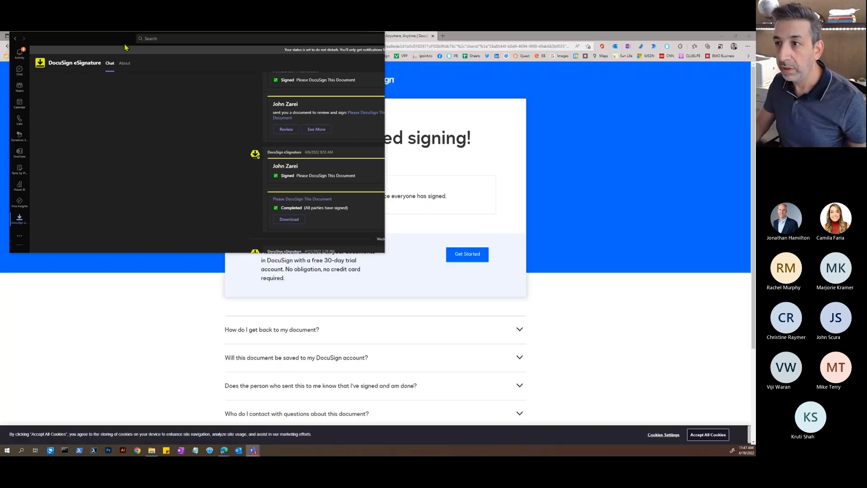
pyautogui.moveTo(125, 47); pyautogui.dragTo(755, 110)
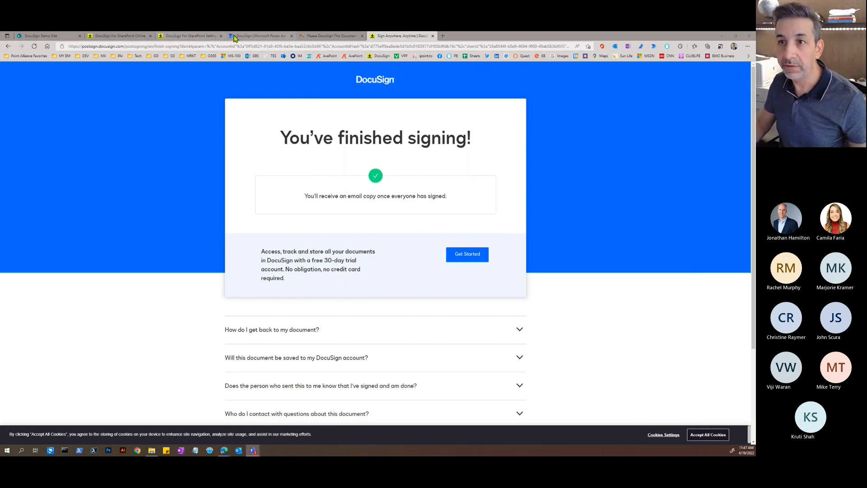
# - Close the signing page, read the 'Completed: Please DocuSign This Document' email, and return to the DocuSign Demo Site
pyautogui.click(433, 36)
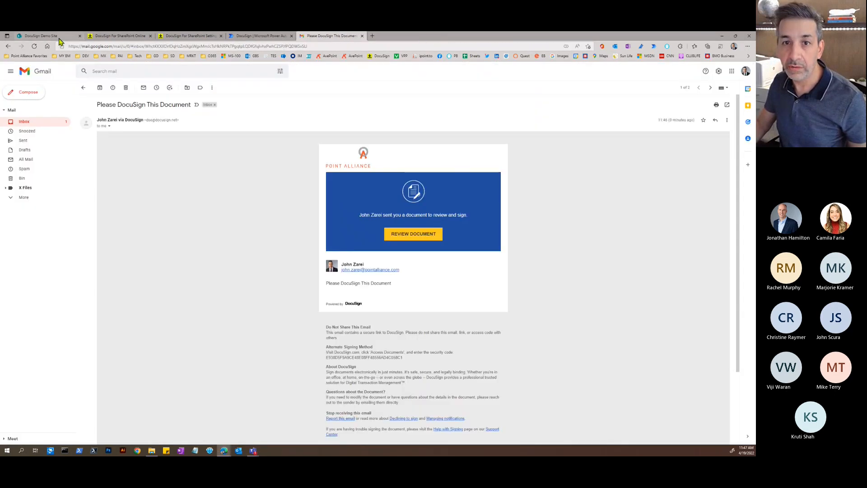
pyautogui.click(45, 124)
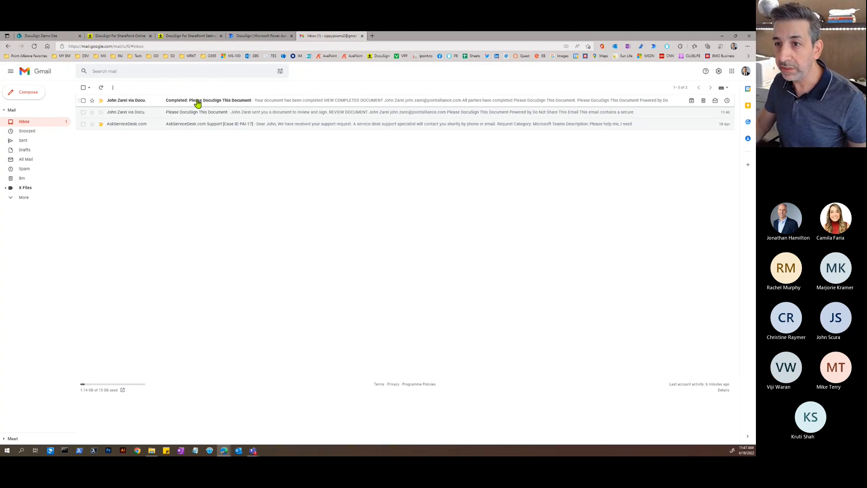
pyautogui.click(197, 104)
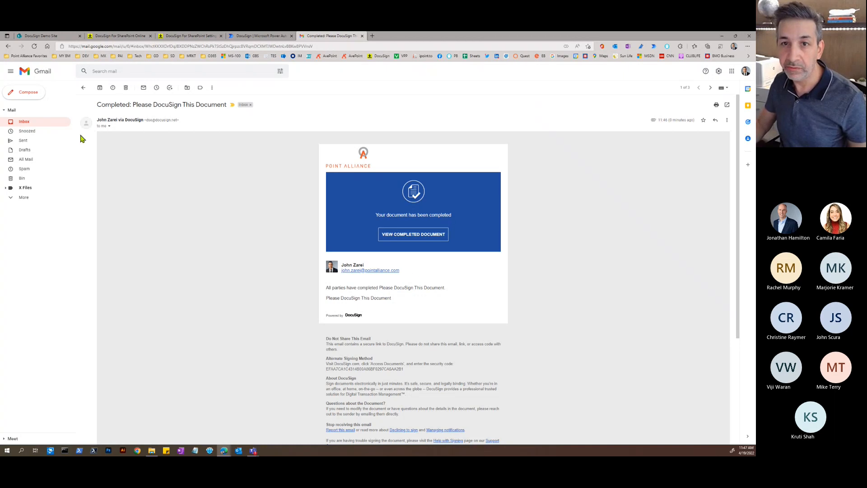
pyautogui.click(61, 37)
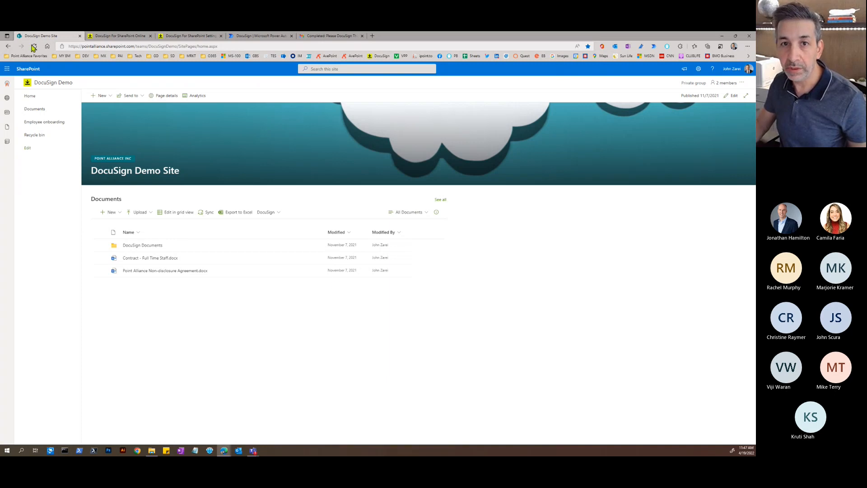
# - Open the newest signed NDA PDF from the DocuSign Documents folder
pyautogui.click(145, 246)
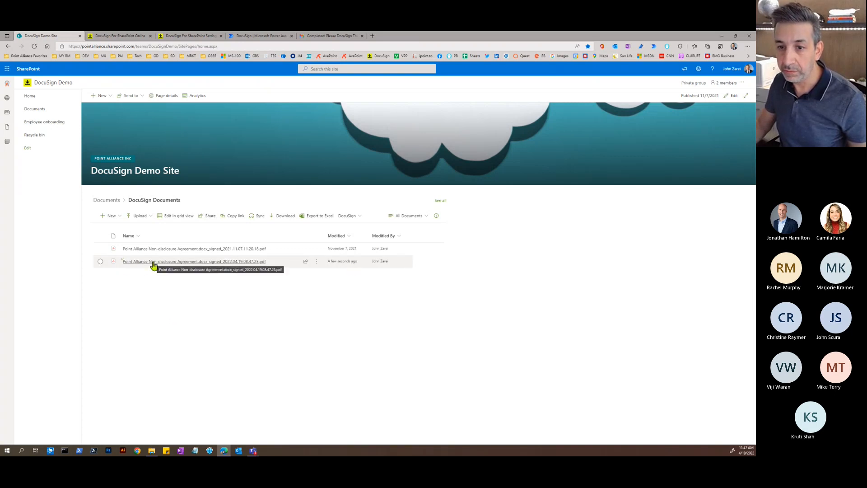
pyautogui.click(186, 262)
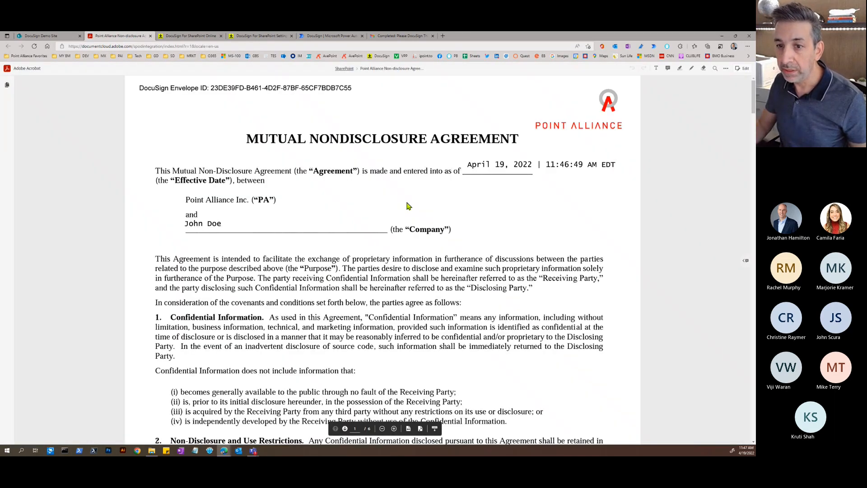
# - Scroll through the signed NDA PDF in Acrobat, then close it to return to SharePoint
pyautogui.scroll(-1, 408, 206)
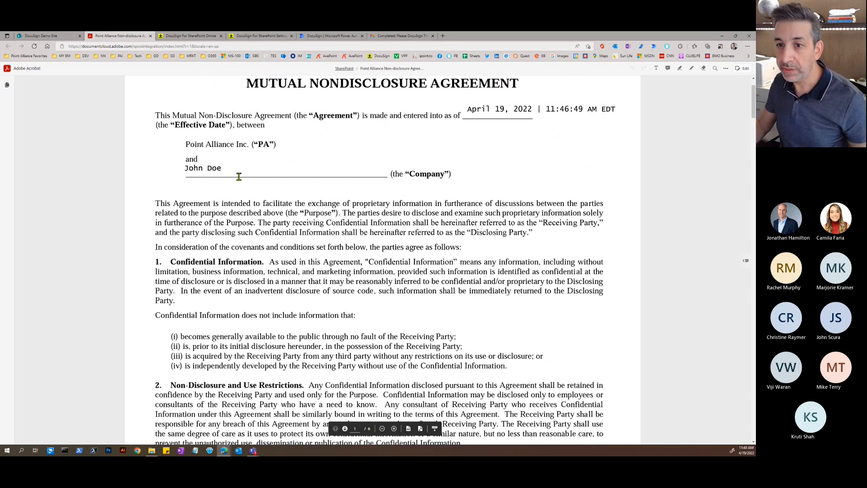
pyautogui.scroll(-1, 292, 230)
pyautogui.scroll(-20, 292, 230)
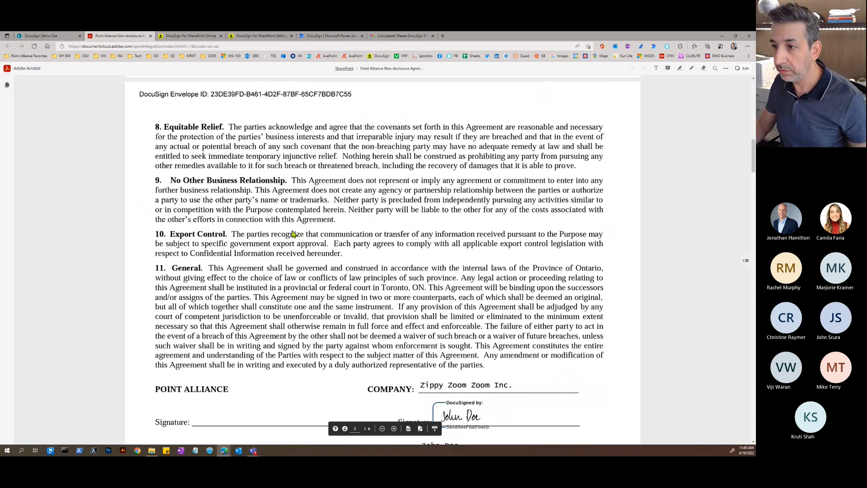
pyautogui.scroll(20, 397, 257)
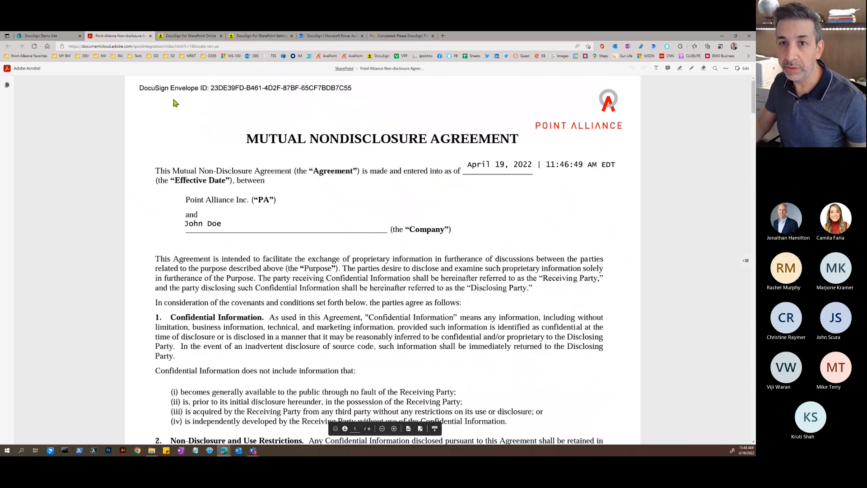
pyautogui.click(150, 36)
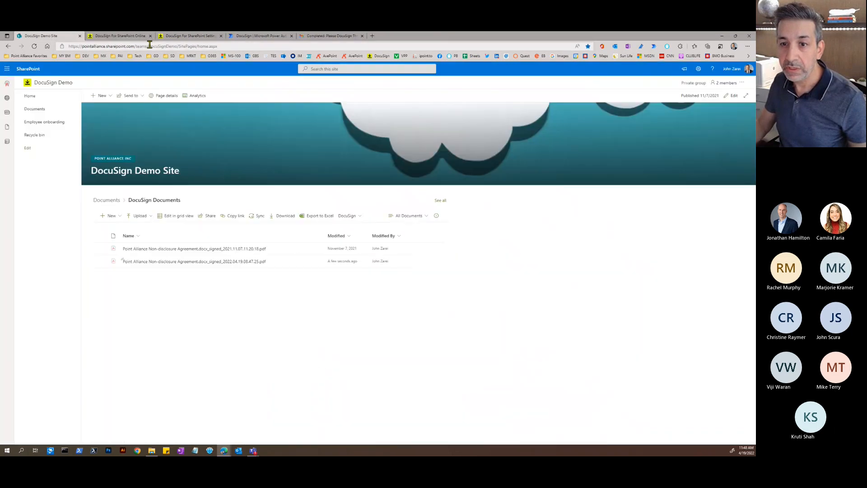
# - From the main Documents library, choose DocuSign's Use a Template option
pyautogui.click(108, 200)
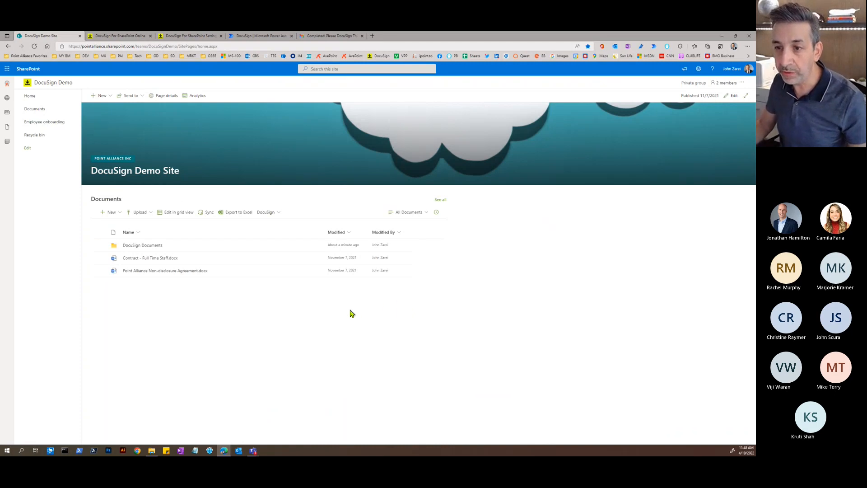
pyautogui.click(280, 216)
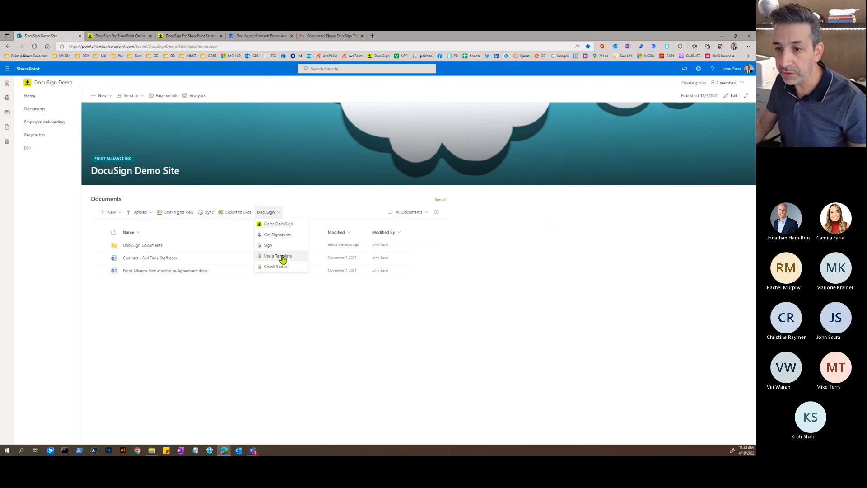
pyautogui.click(282, 257)
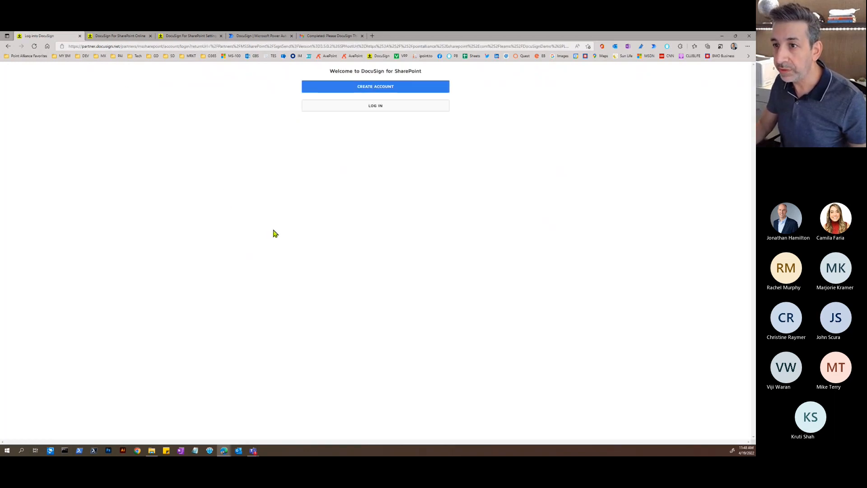
# - Log in to DocuSign for SharePoint with the existing account and continue with the NDA template
pyautogui.click(379, 109)
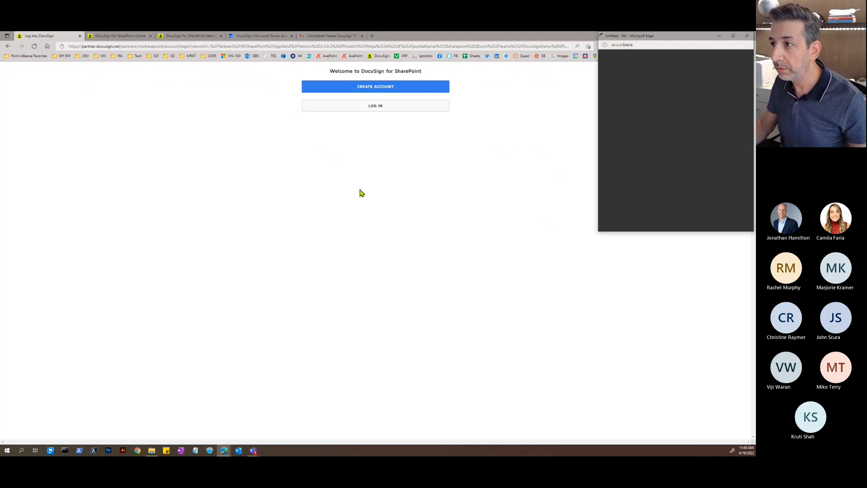
pyautogui.click(635, 195)
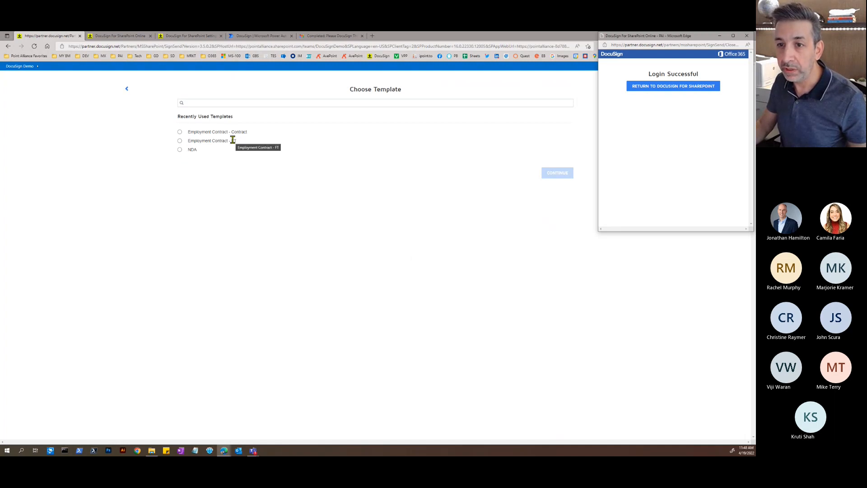
pyautogui.click(180, 149)
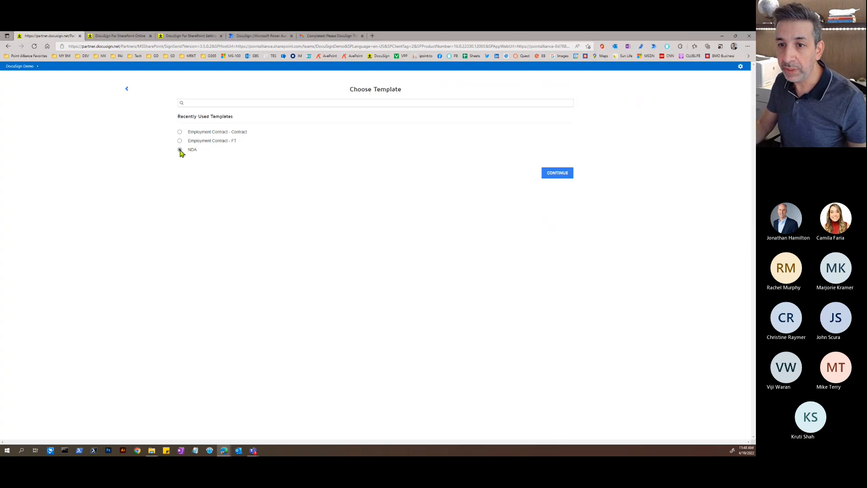
pyautogui.click(557, 176)
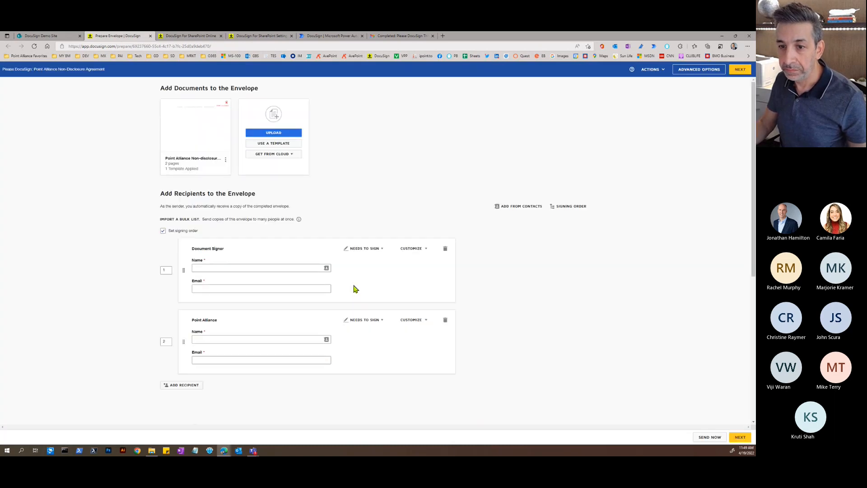
# - Enter the signer's name and e-mail, and fill the Point Alliance recipient from a saved contact
pyautogui.click(228, 267)
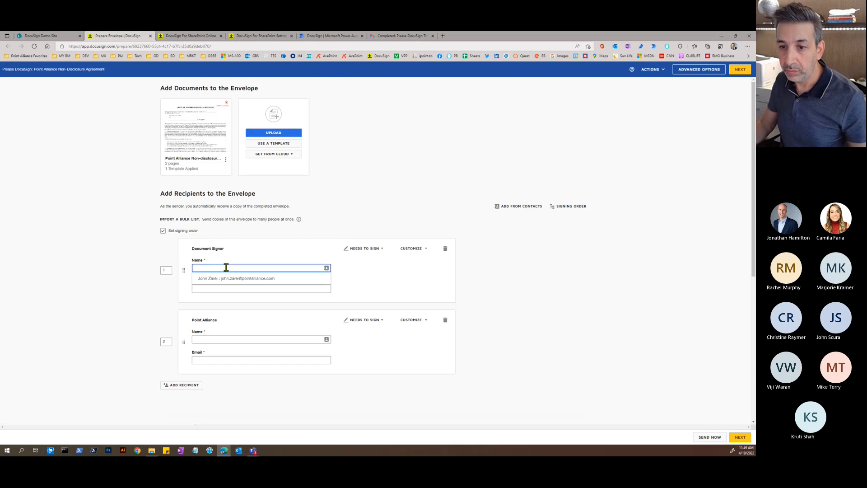
pyautogui.write('John D')
pyautogui.press('Tab')
pyautogui.press('Tab')
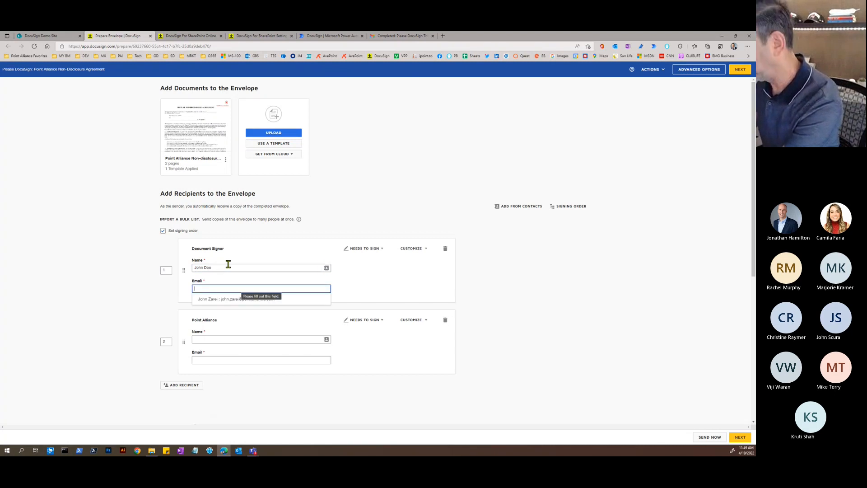
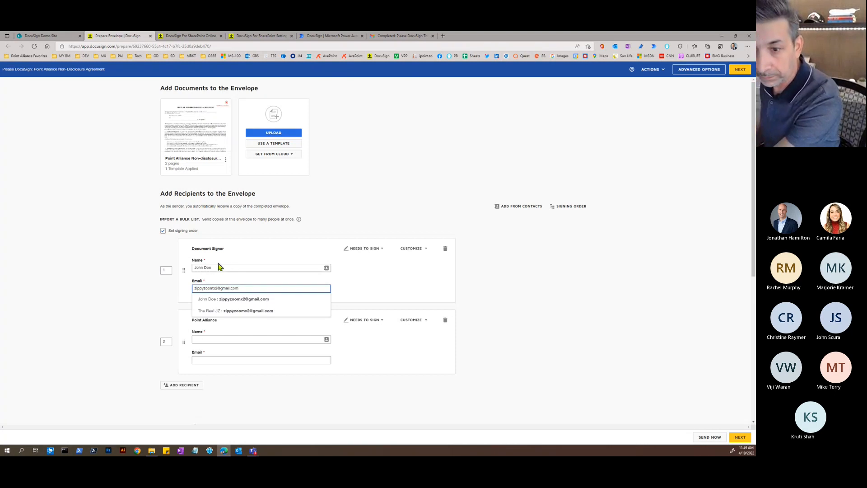
pyautogui.click(170, 292)
pyautogui.click(214, 338)
pyautogui.click(224, 350)
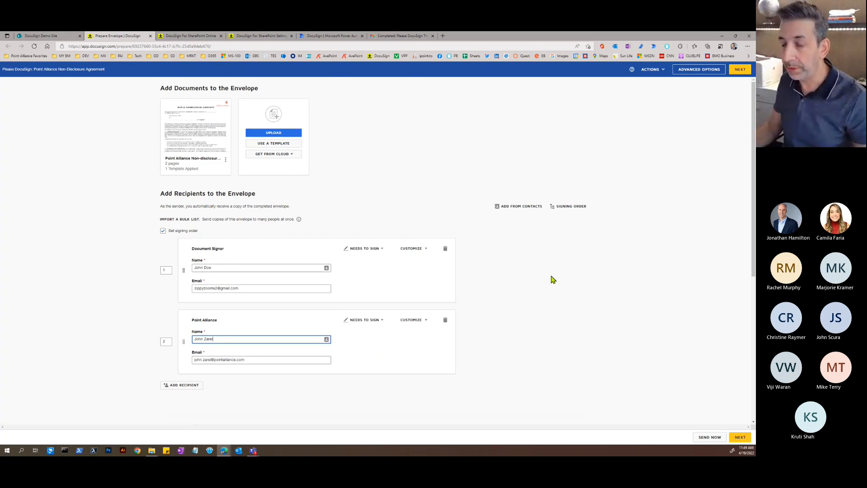
# - Preview the attached Non-disclosure Agreement, then continue to the field-placement step
pyautogui.moveTo(192, 144)
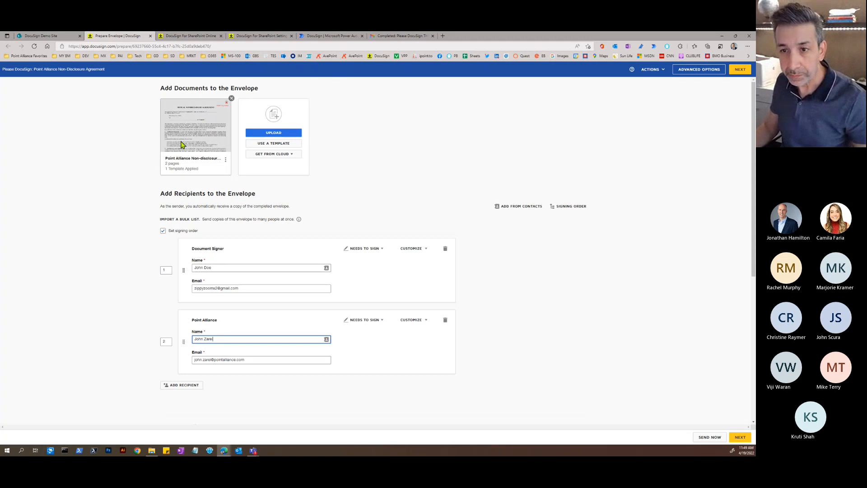
pyautogui.click(196, 125)
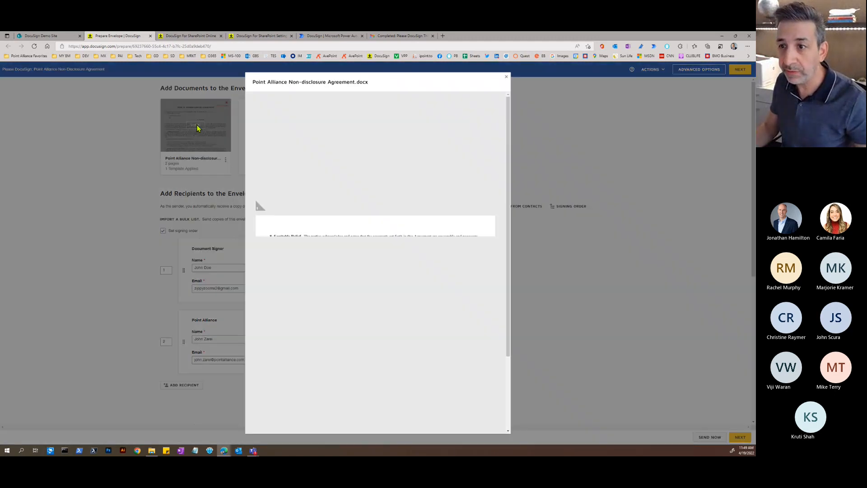
pyautogui.scroll(-7, 378, 186)
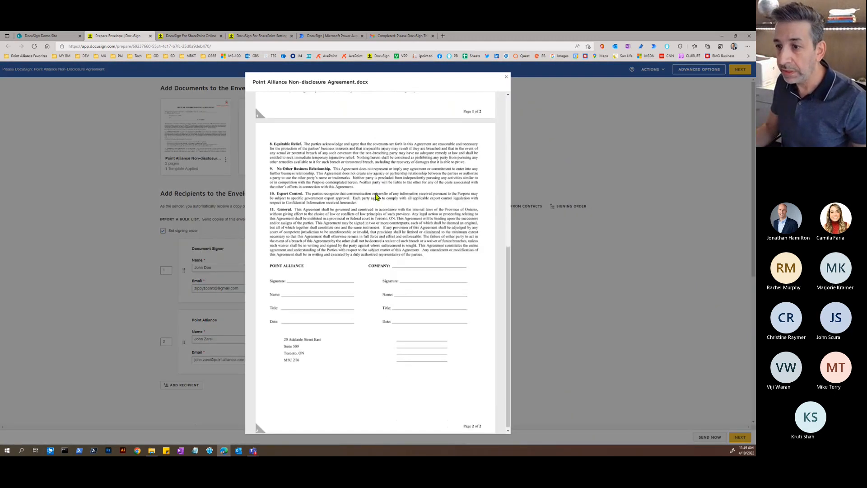
pyautogui.scroll(7, 377, 186)
pyautogui.click(506, 77)
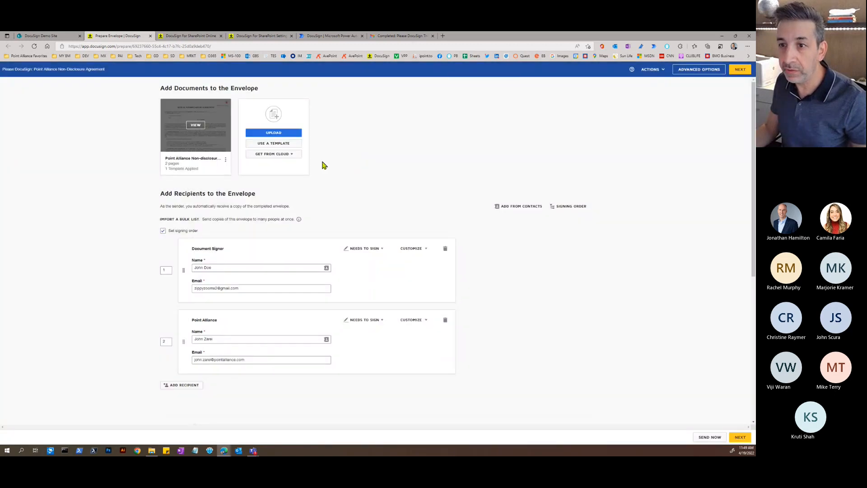
pyautogui.click(225, 160)
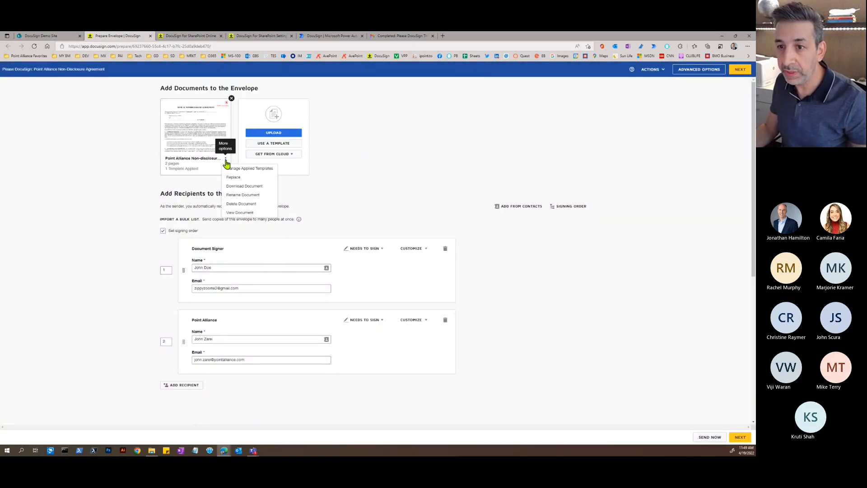
pyautogui.click(404, 142)
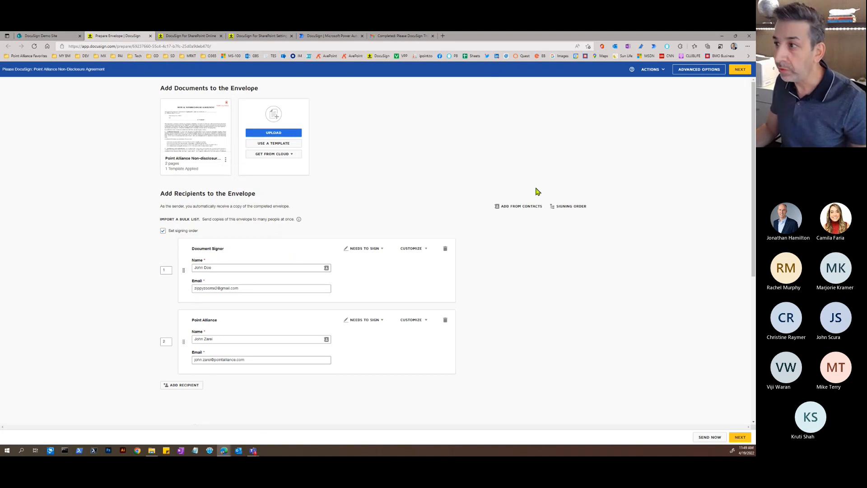
pyautogui.click(740, 71)
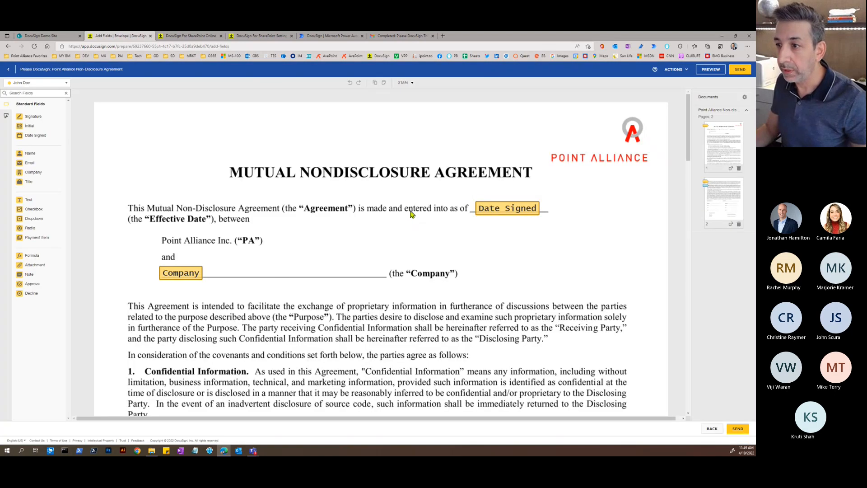
# - Check the second recipient's signature fields on the NDA and send the envelope
pyautogui.click(46, 83)
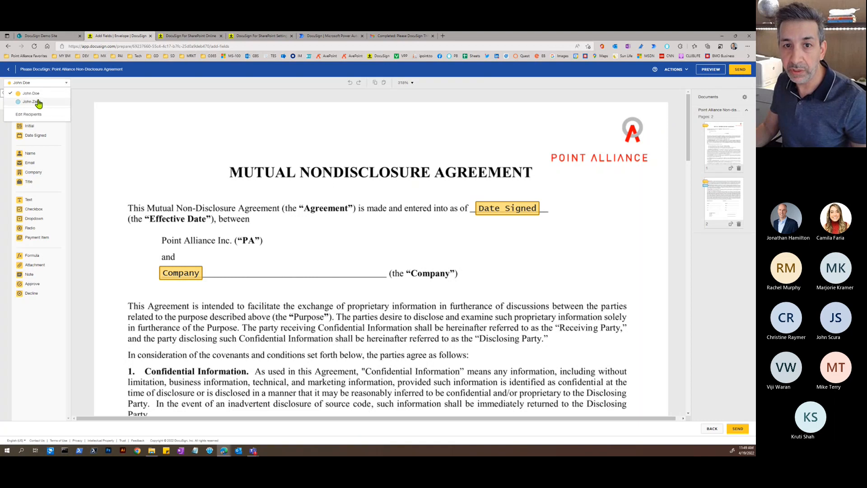
pyautogui.click(38, 103)
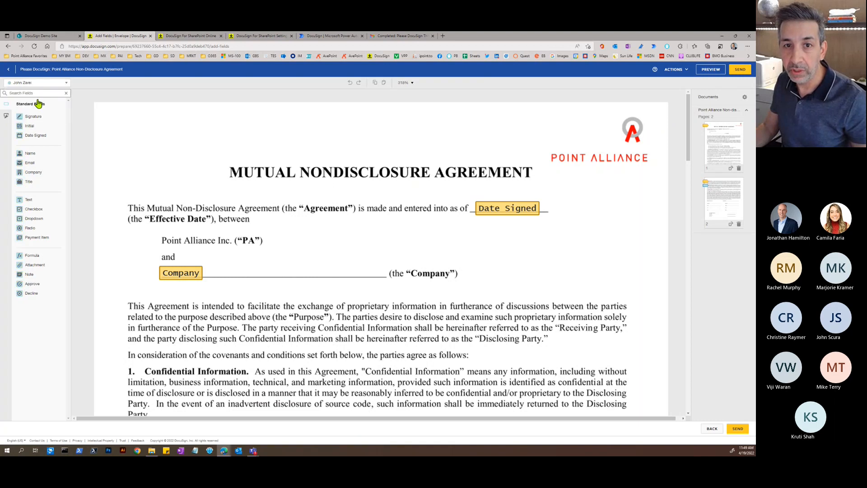
pyautogui.scroll(-2, 289, 230)
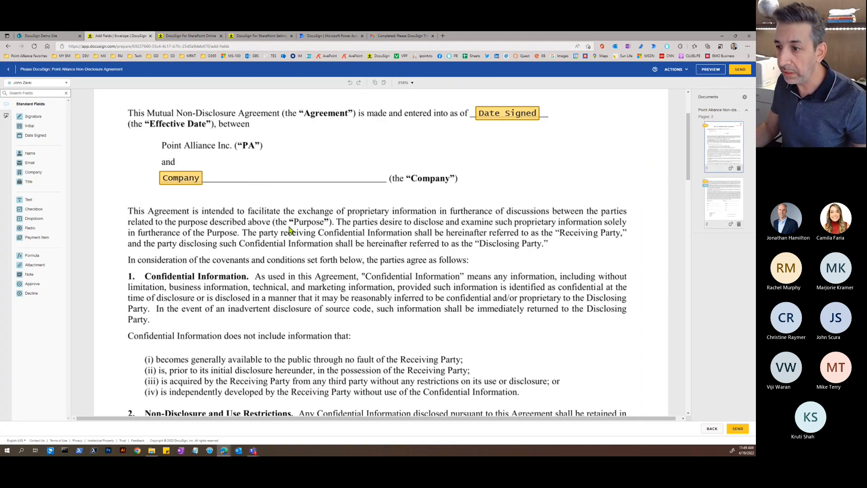
pyautogui.scroll(-15, 289, 230)
pyautogui.scroll(-3, 284, 230)
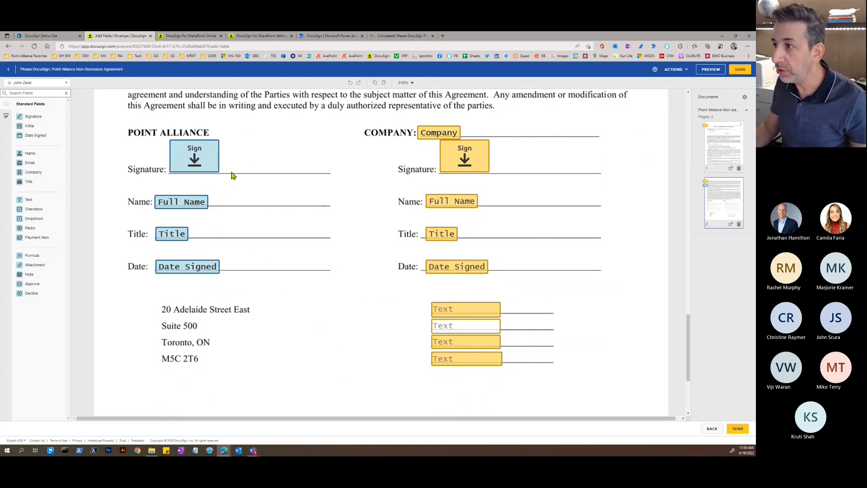
pyautogui.scroll(20, 226, 175)
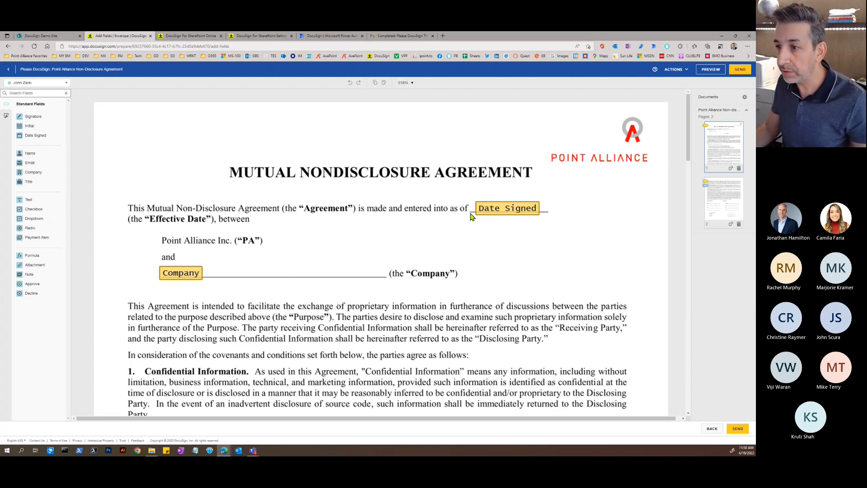
pyautogui.scroll(-9, 331, 246)
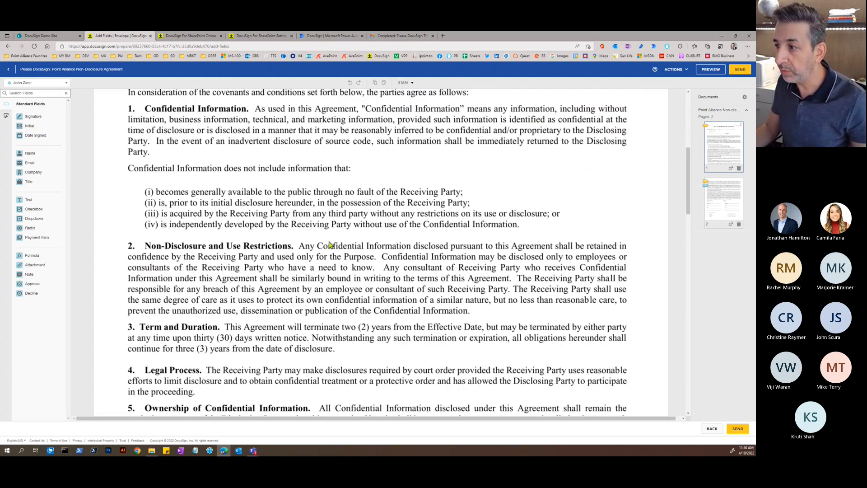
pyautogui.scroll(9, 332, 246)
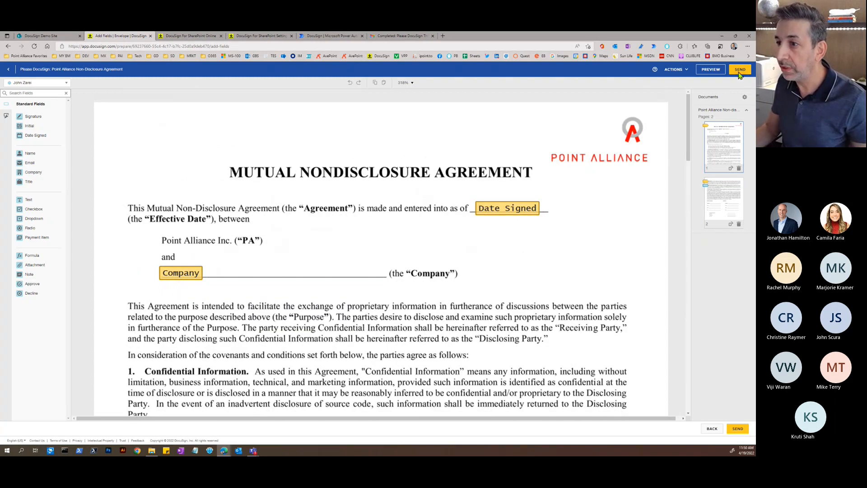
pyautogui.click(740, 71)
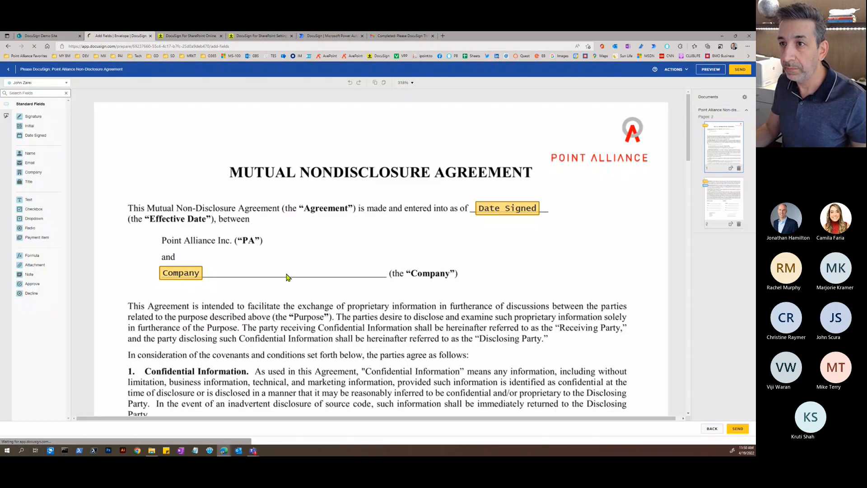
pyautogui.click(400, 35)
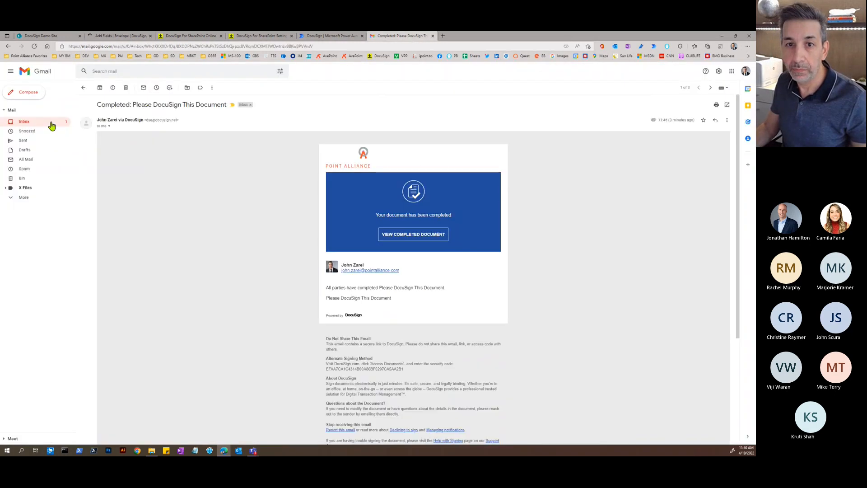
# - Open the Point Alliance NDA signing request email, review the document, and accept electronic records
pyautogui.click(39, 125)
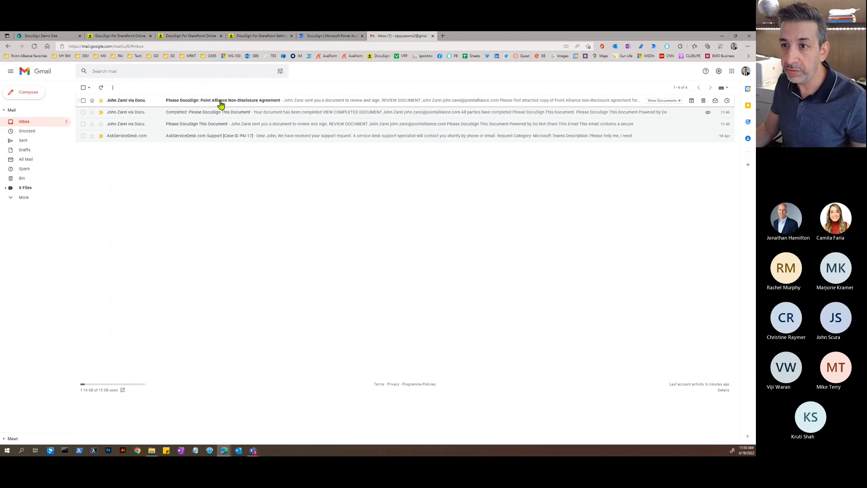
pyautogui.click(220, 104)
pyautogui.click(414, 234)
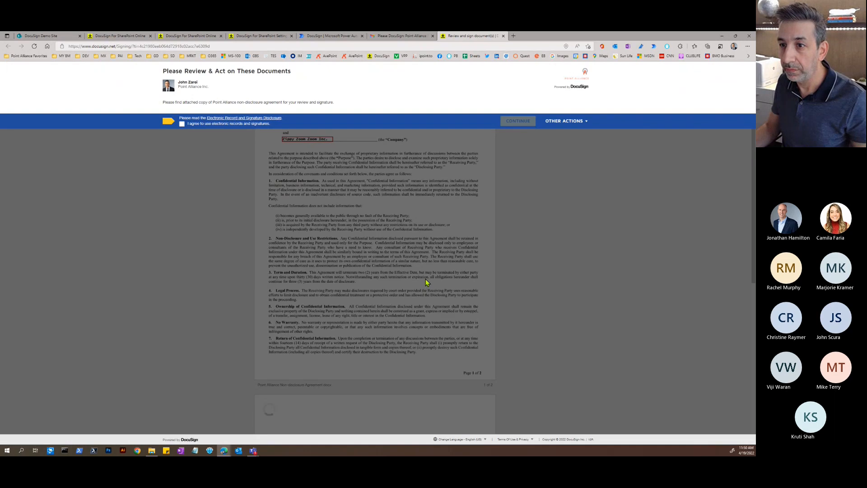
pyautogui.click(182, 124)
# - Enter the company's street address and suite in the NDA's first two address lines
pyautogui.click(518, 121)
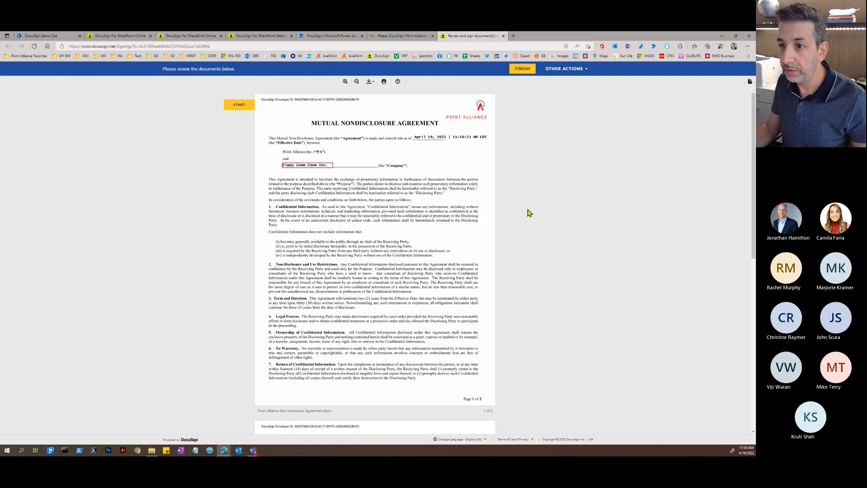
pyautogui.scroll(-7, 340, 208)
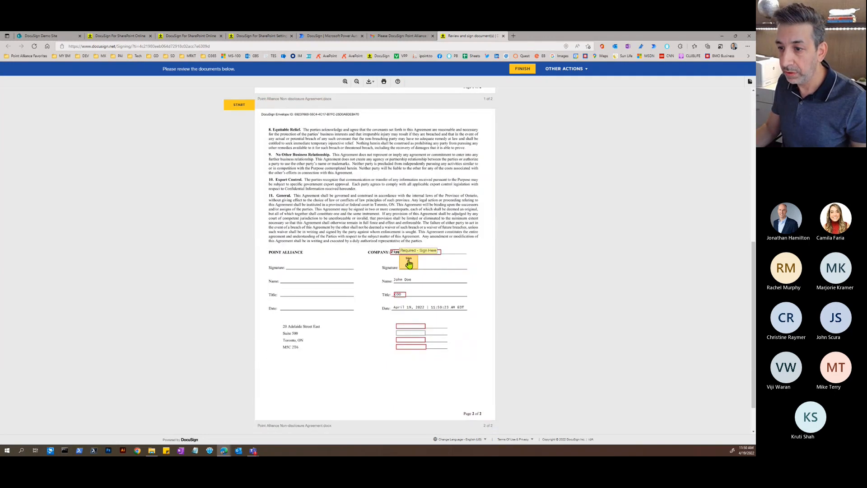
pyautogui.click(405, 326)
pyautogui.write('4789 Yon')
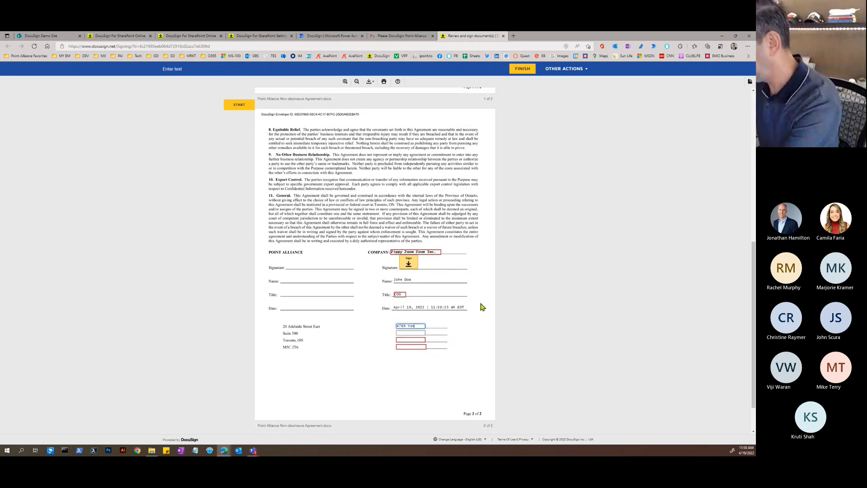
pyautogui.write('ge Street')
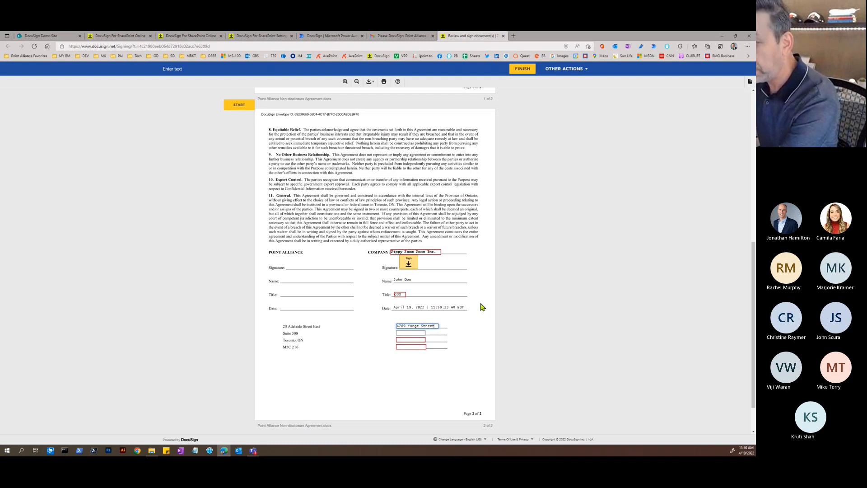
pyautogui.press('Tab')
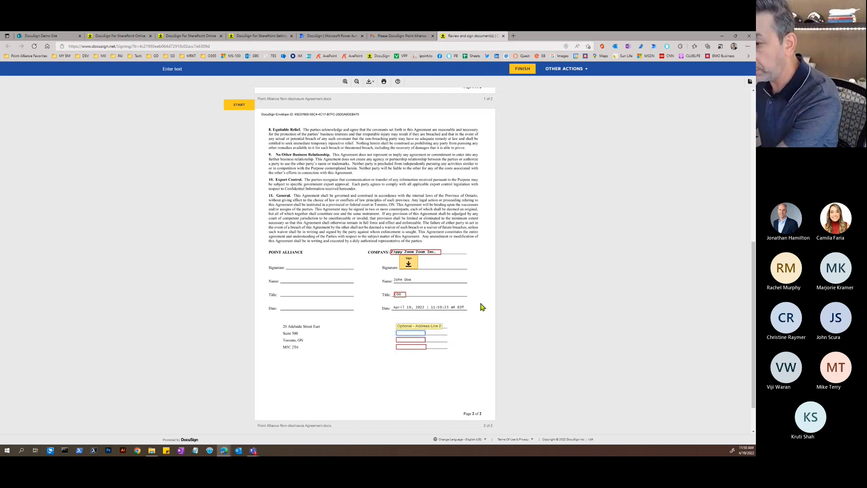
pyautogui.write('Suite 1115')
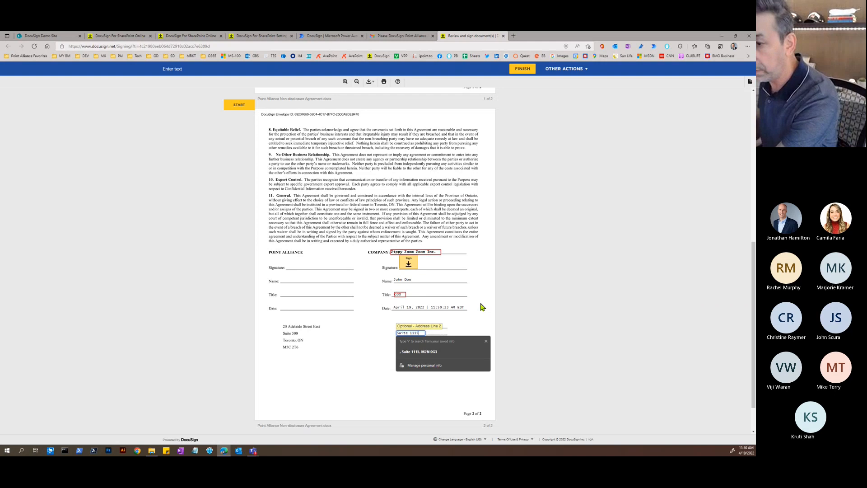
pyautogui.click(369, 335)
# - Fill in the city with province and the postal code fields
pyautogui.click(405, 340)
pyautogui.write('Toronto, ON')
pyautogui.press('Tab')
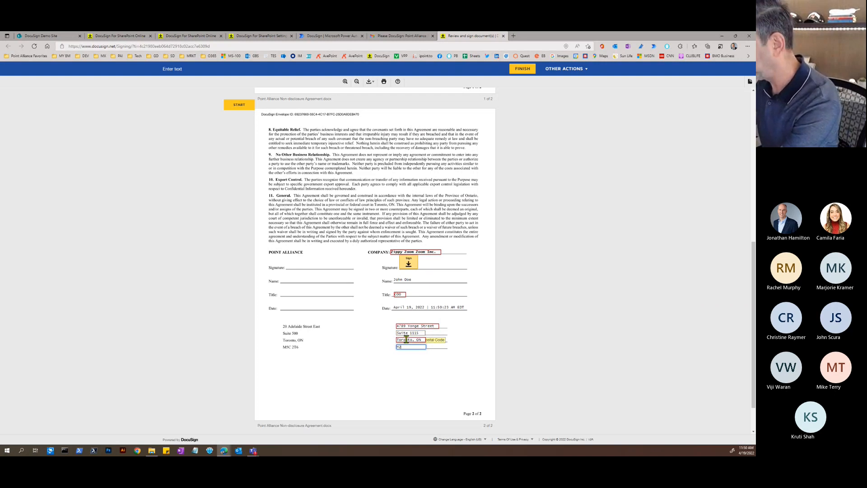
pyautogui.write('M2K 0G3')
pyautogui.press('Tab')
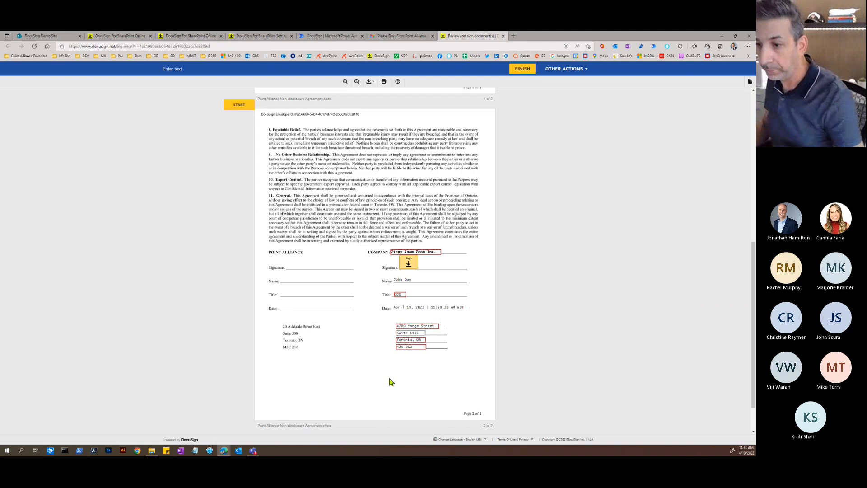
# - Adopt the proposed signature, sign the NDA, finish, and decline saving a copy
pyautogui.click(409, 263)
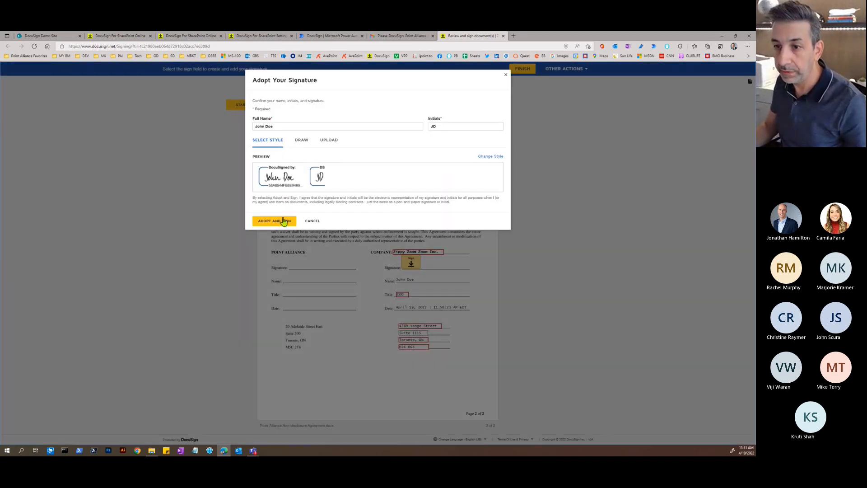
pyautogui.click(284, 221)
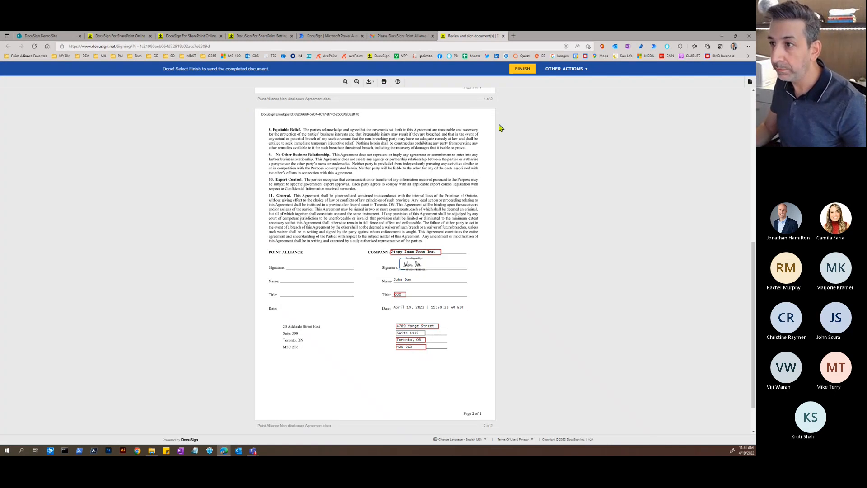
pyautogui.click(523, 70)
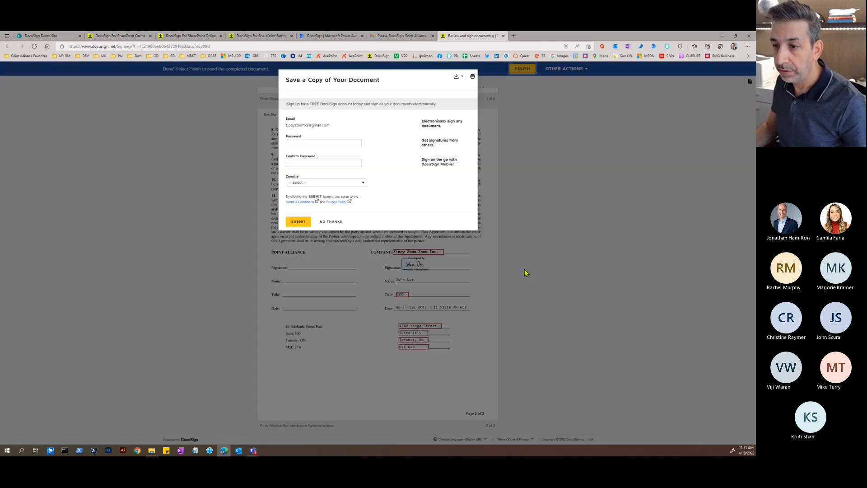
pyautogui.click(328, 222)
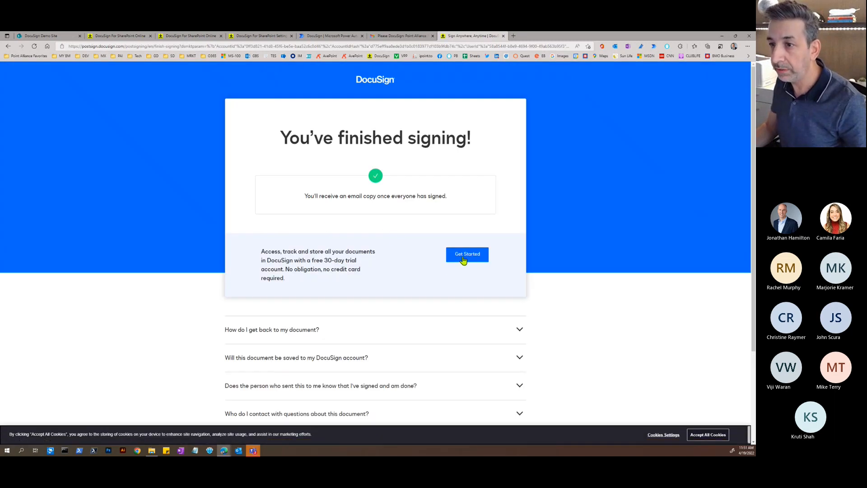
# - Close the finished-signing page, return to the Gmail inbox, and bring Teams up full-screen
pyautogui.click(504, 40)
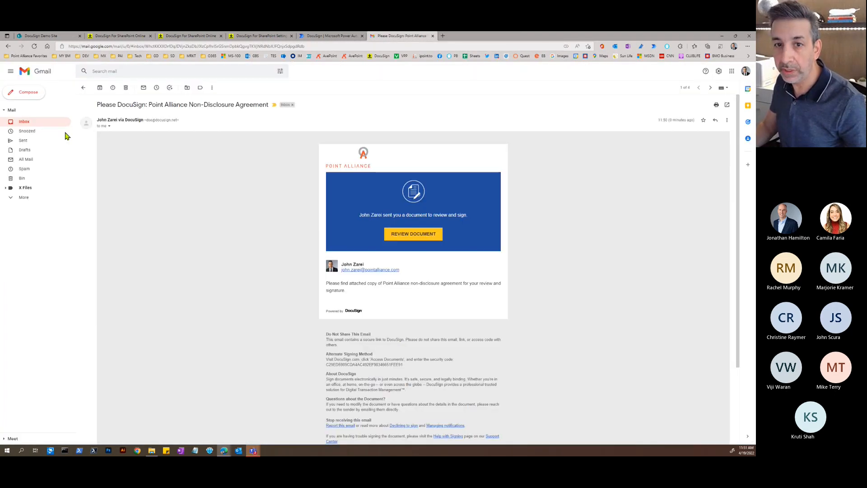
pyautogui.click(48, 122)
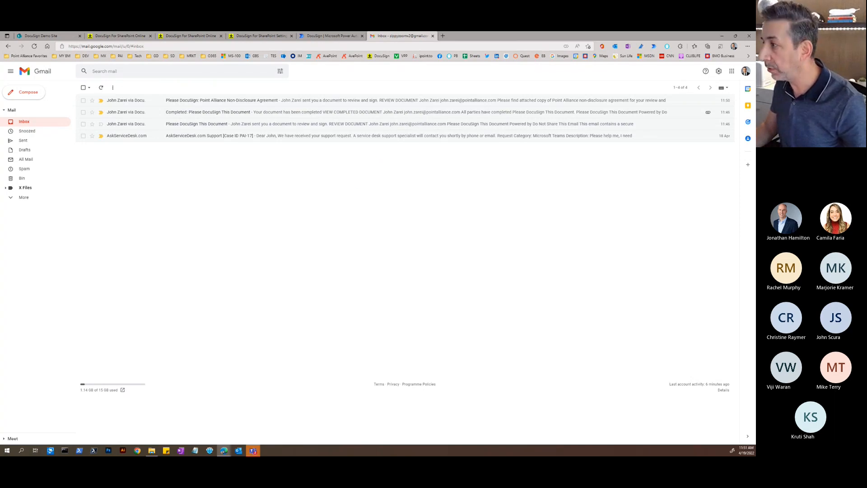
pyautogui.moveTo(755, 119); pyautogui.dragTo(420, 110)
pyautogui.click(516, 100)
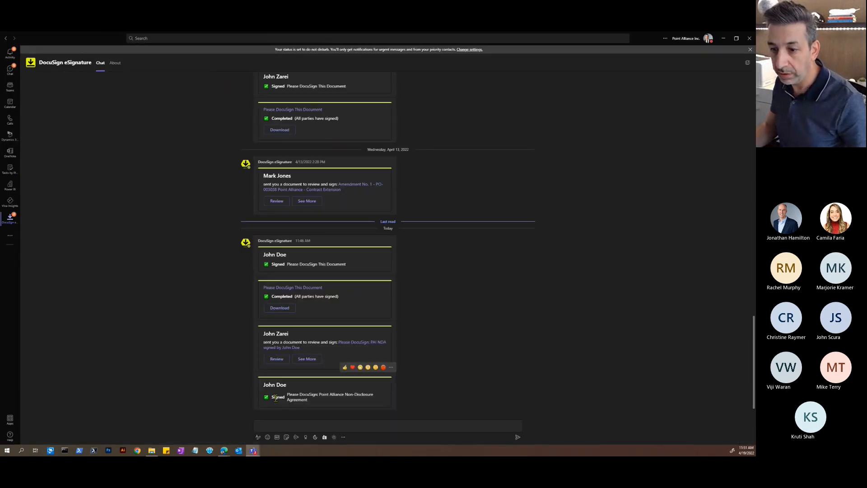
# - Open the NDA review from the Teams DocuSign chat, then close the session-expired error page
pyautogui.click(276, 359)
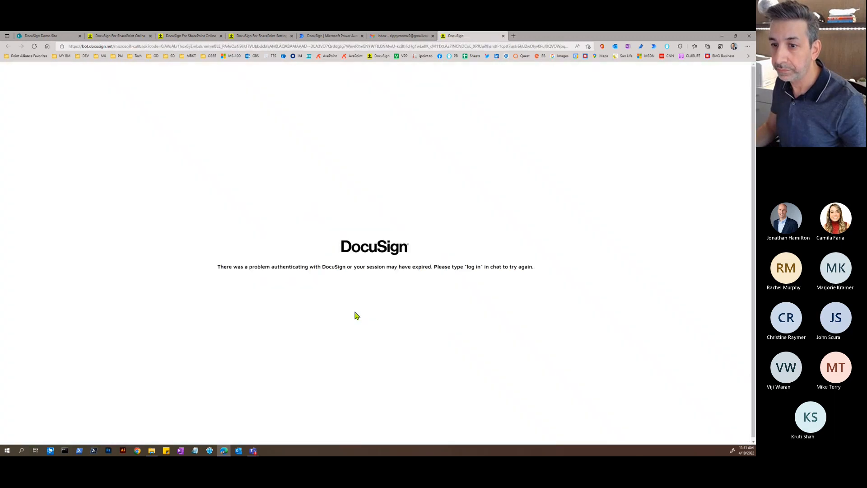
pyautogui.click(503, 36)
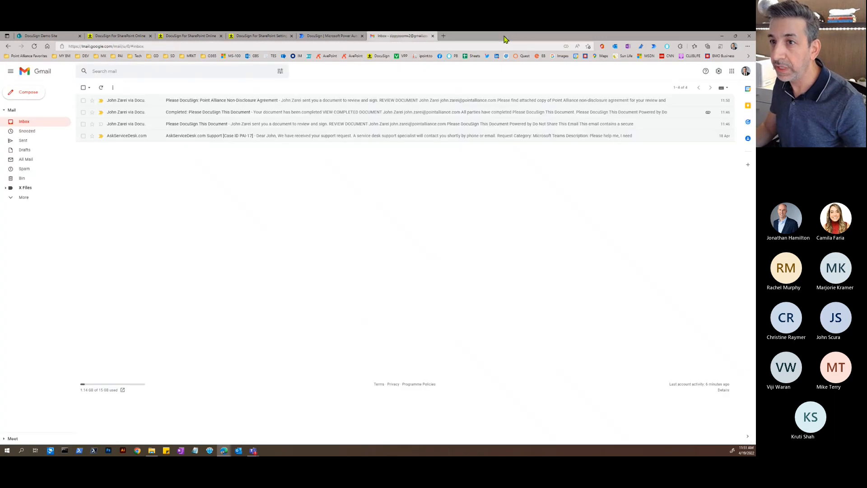
# - Close both SharePoint send-confirmation pages and load the DocuSign home page in a new tab
pyautogui.click(129, 37)
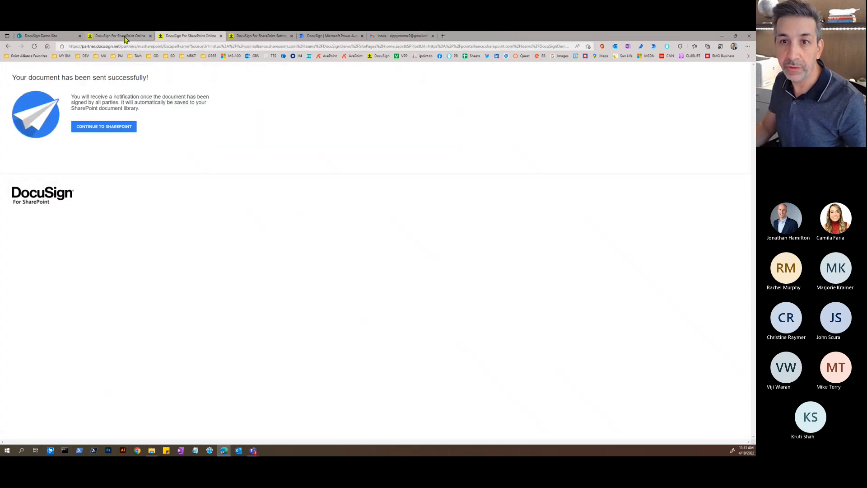
pyautogui.click(151, 36)
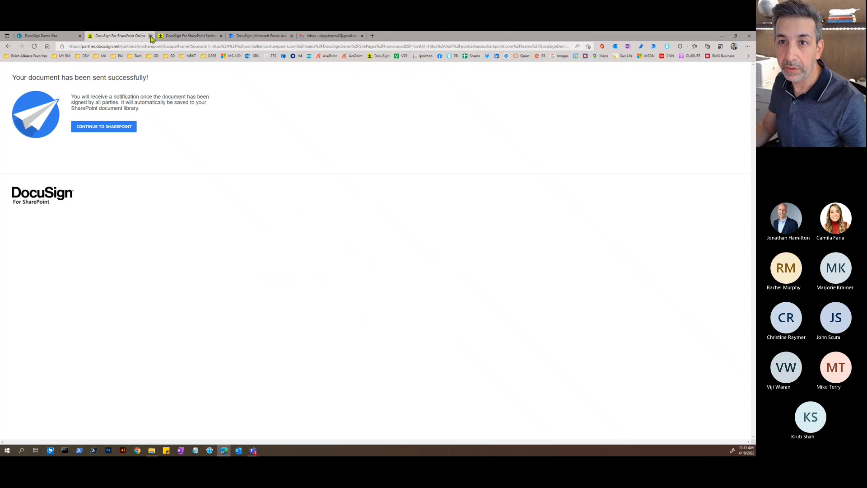
pyautogui.click(150, 36)
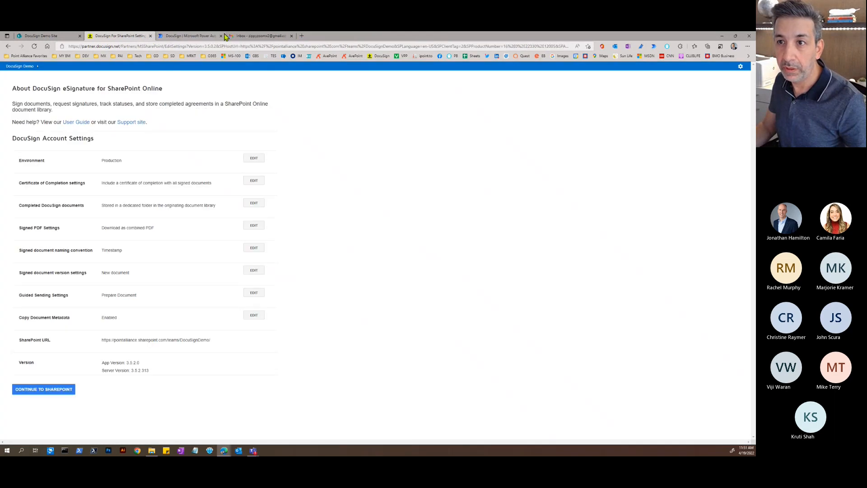
pyautogui.click(302, 36)
pyautogui.click(379, 56)
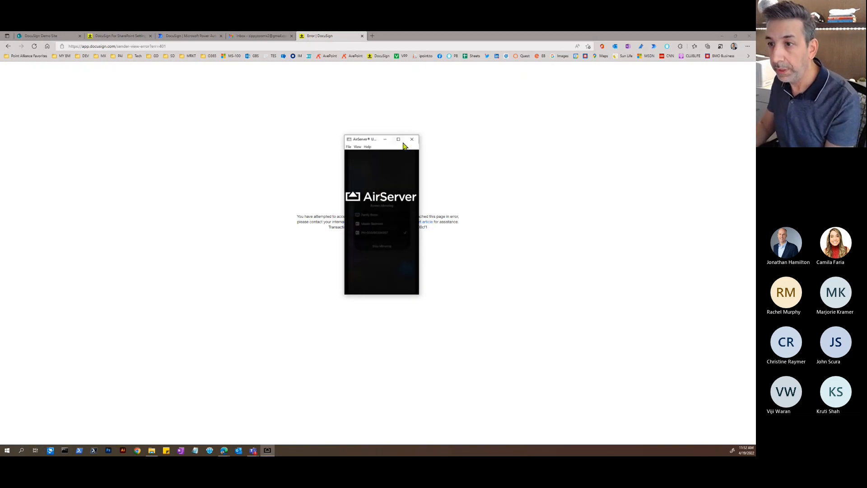
# - Enlarge the AirServer phone mirror showing mobile signing, then close the DocuSign error page
pyautogui.click(398, 139)
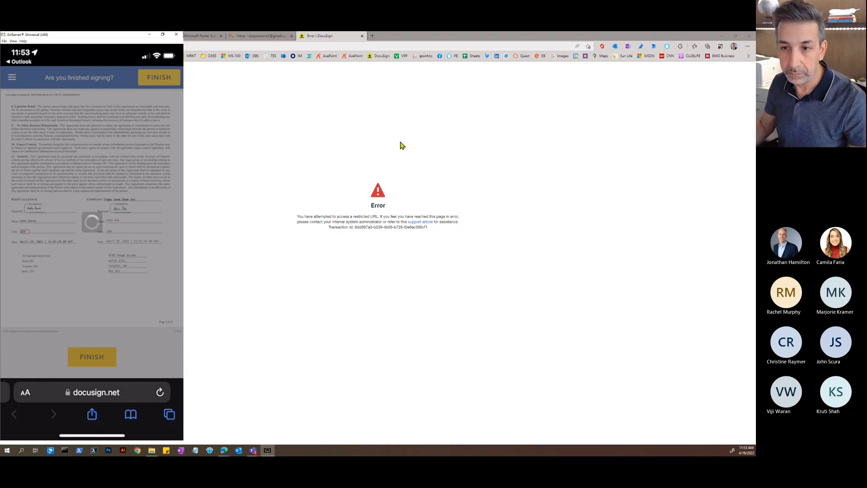
pyautogui.click(363, 36)
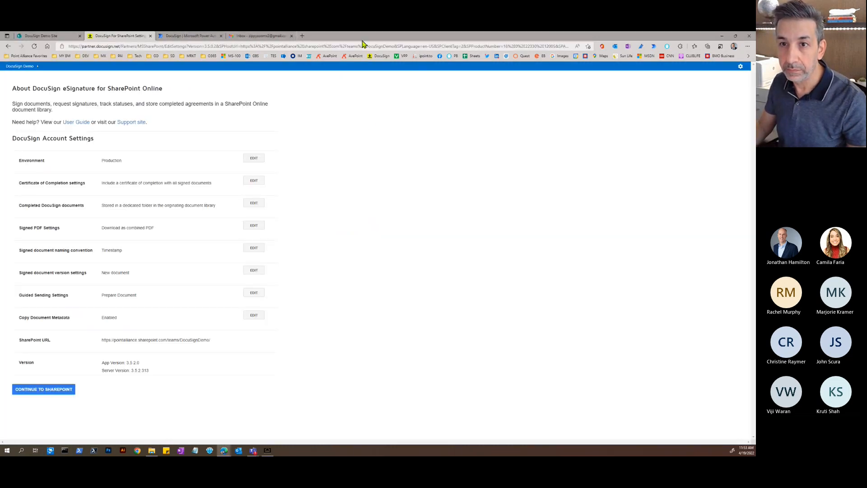
# - Briefly show the phone mirror, then open the 'Completed: Please DocuSign: Point Alliance Non-Disclosure Agreement' email
pyautogui.click(262, 35)
pyautogui.click(267, 450)
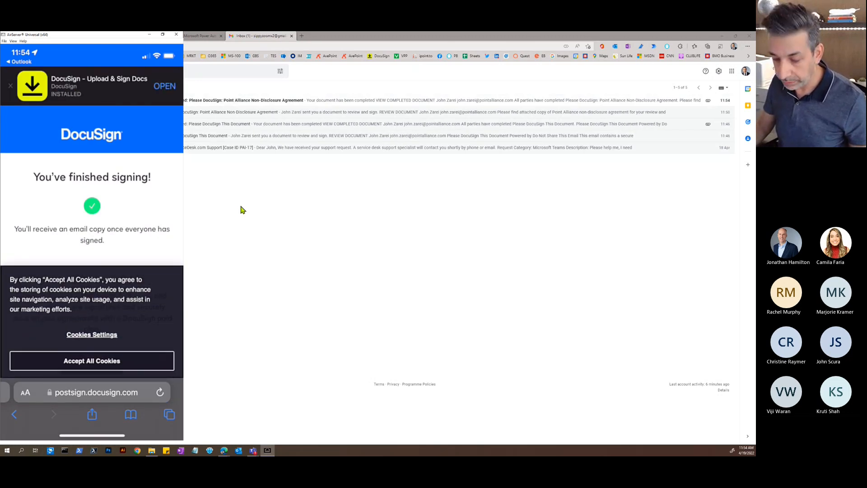
pyautogui.click(149, 35)
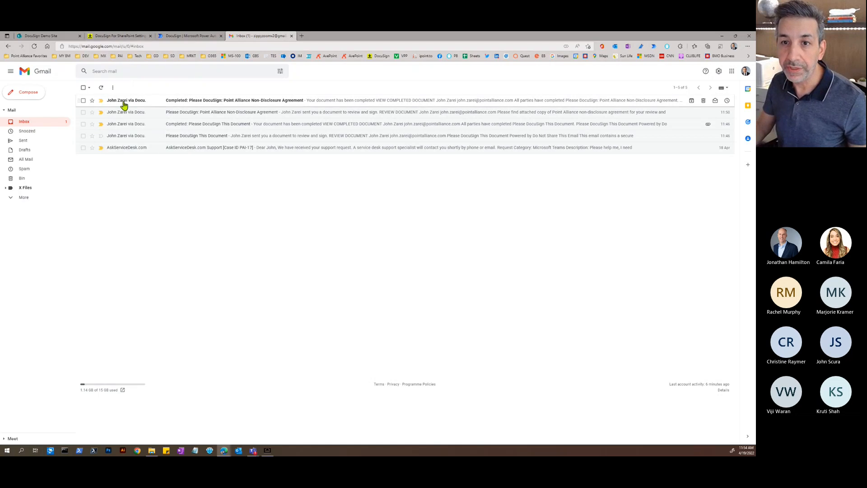
pyautogui.click(252, 104)
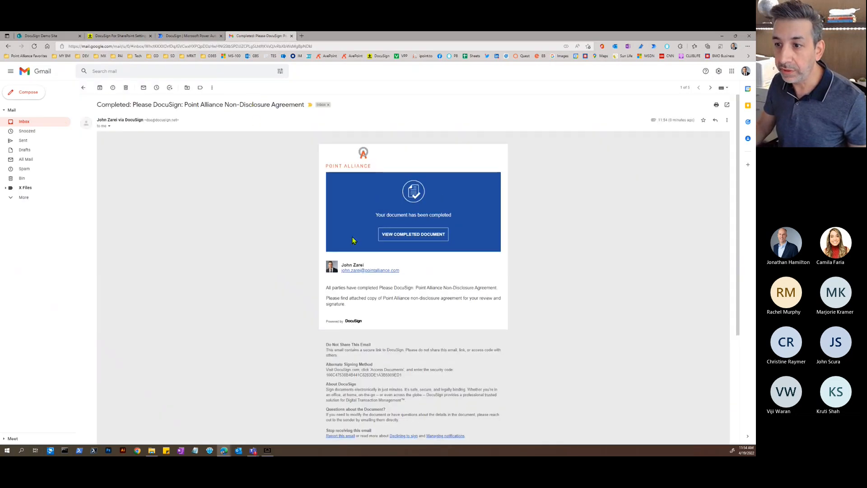
# - Reload the DocuSign Documents folder until the third signed NDA PDF (2022.04.19.08.54.48) appears
pyautogui.click(50, 36)
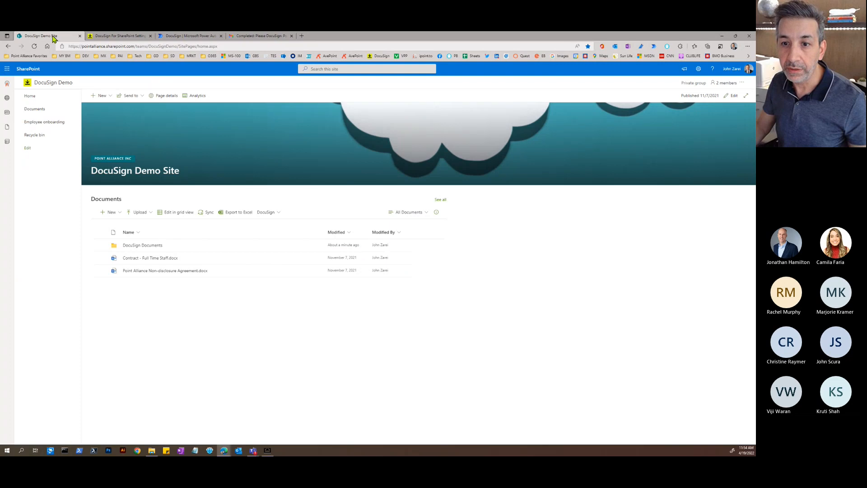
pyautogui.click(153, 247)
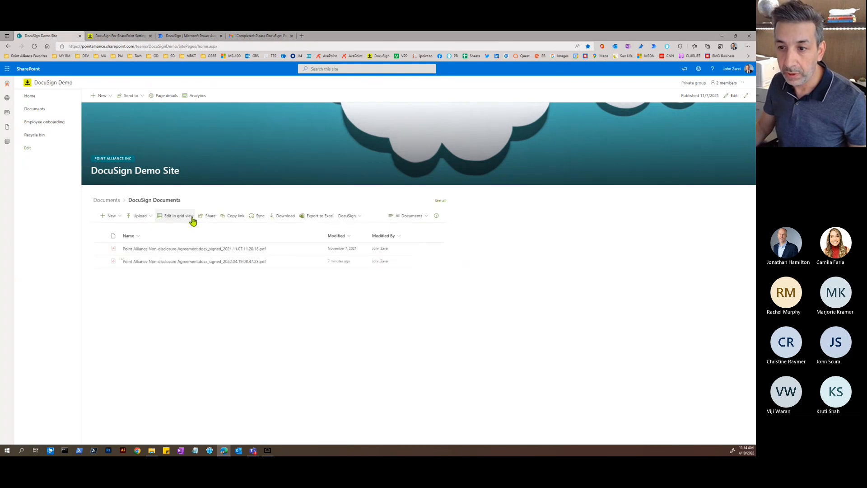
pyautogui.click(35, 47)
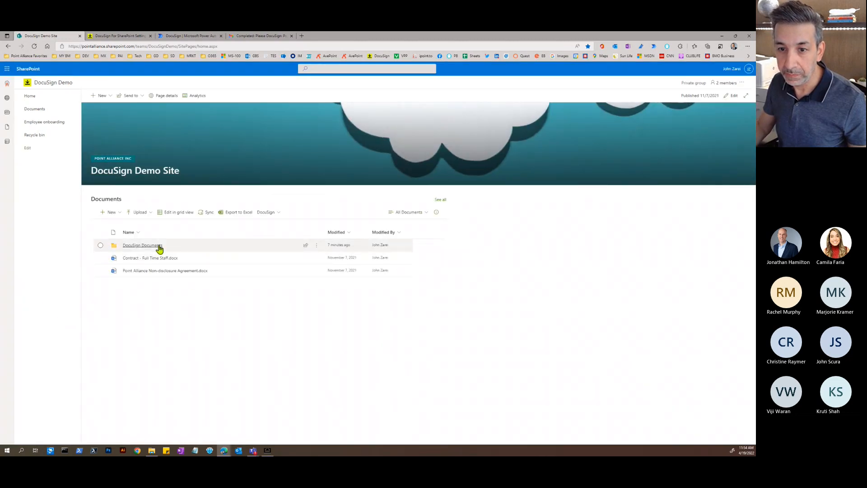
pyautogui.click(158, 246)
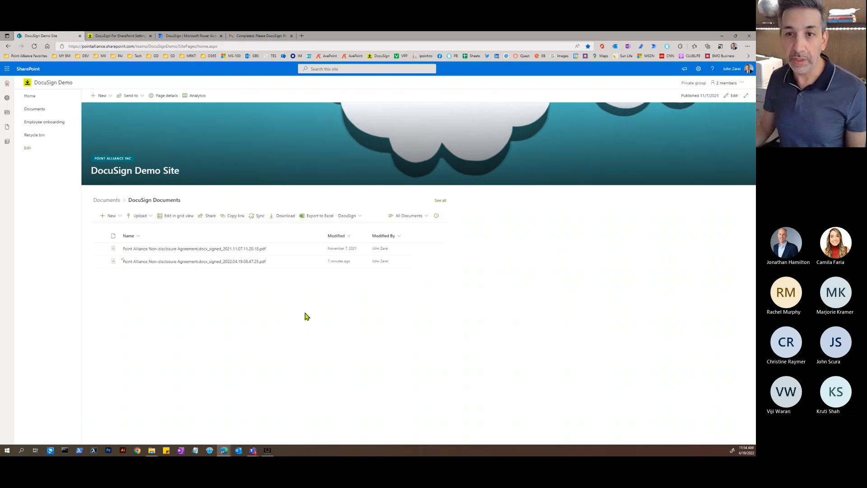
pyautogui.rightClick(304, 315)
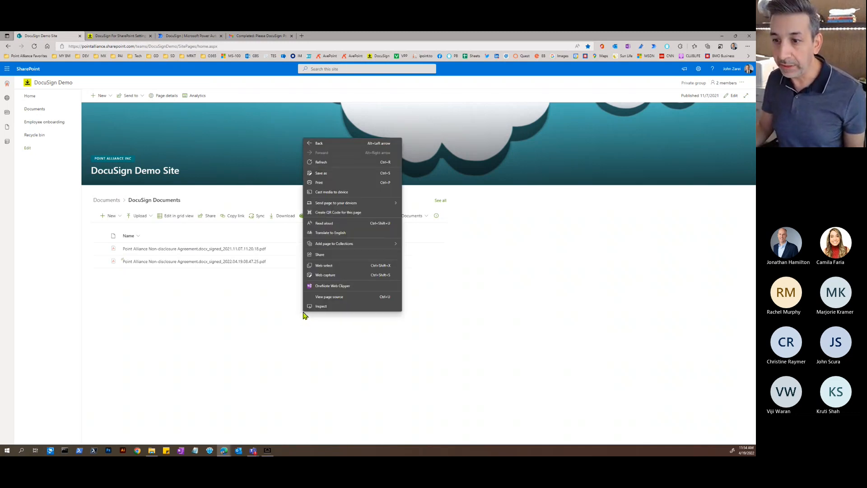
pyautogui.click(279, 317)
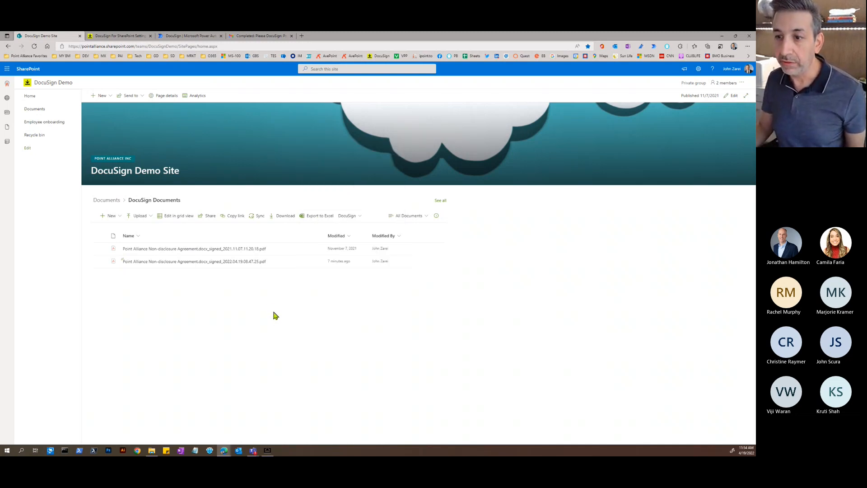
pyautogui.rightClick(212, 287)
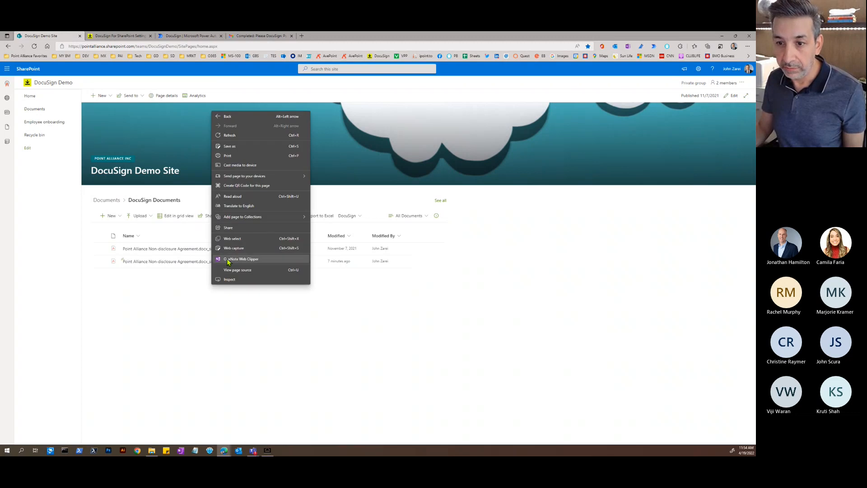
pyautogui.click(231, 135)
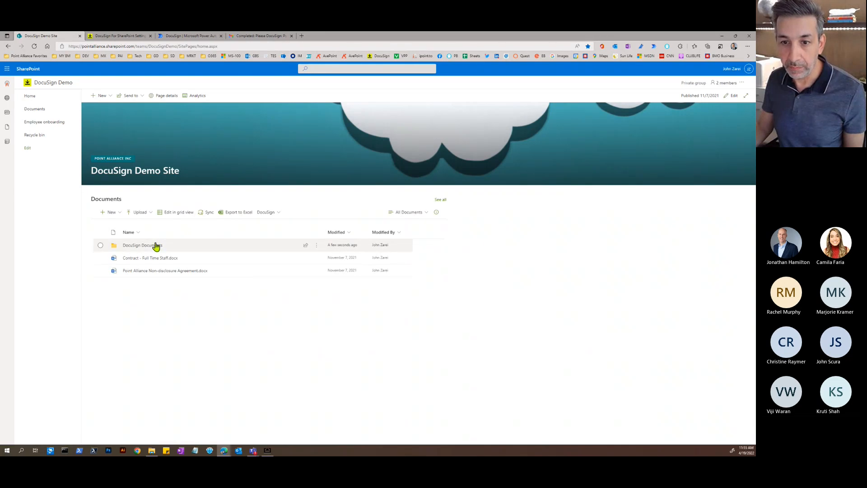
pyautogui.click(156, 246)
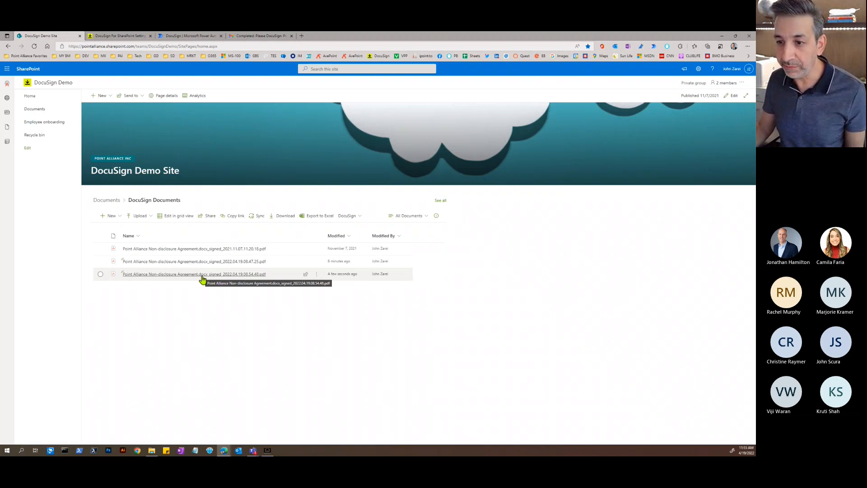
# - Open the newest signed NDA PDF, check its signature block, return to the top, and close it
pyautogui.click(159, 274)
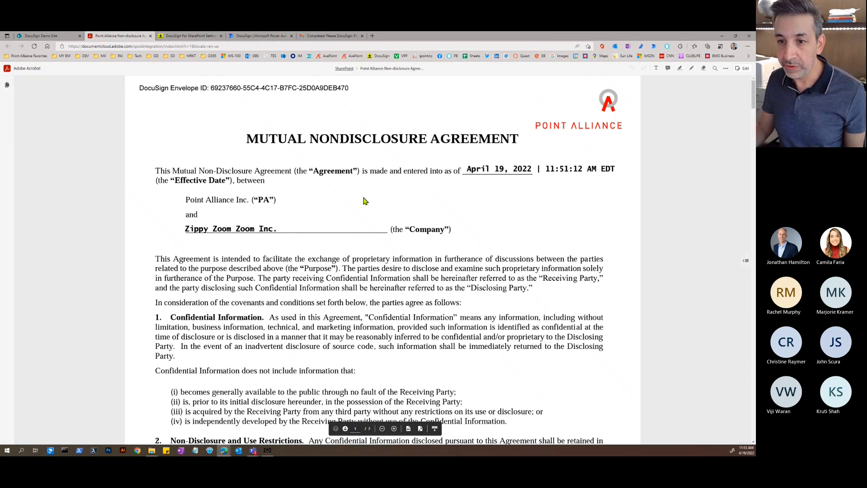
pyautogui.scroll(-20, 321, 172)
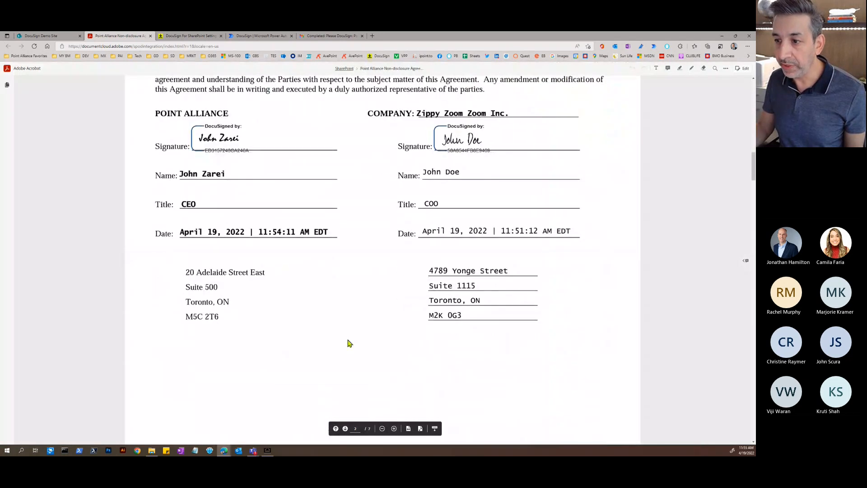
pyautogui.hotkey('ctrl', 'Home')
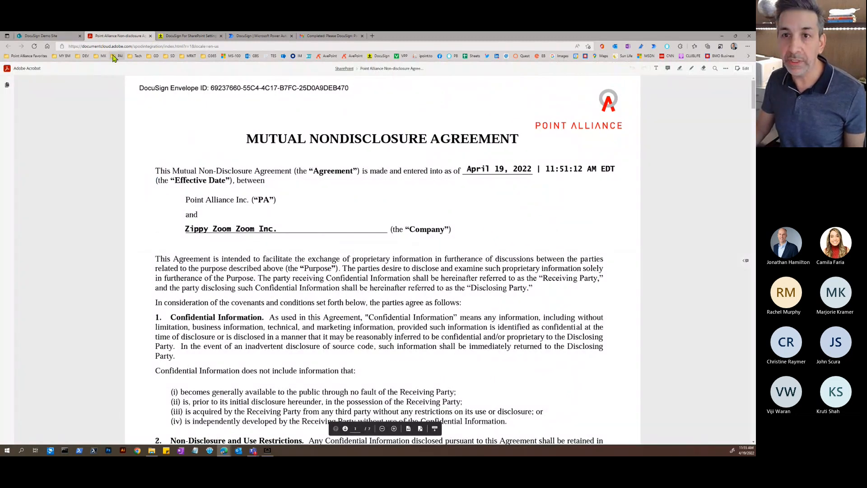
pyautogui.click(150, 36)
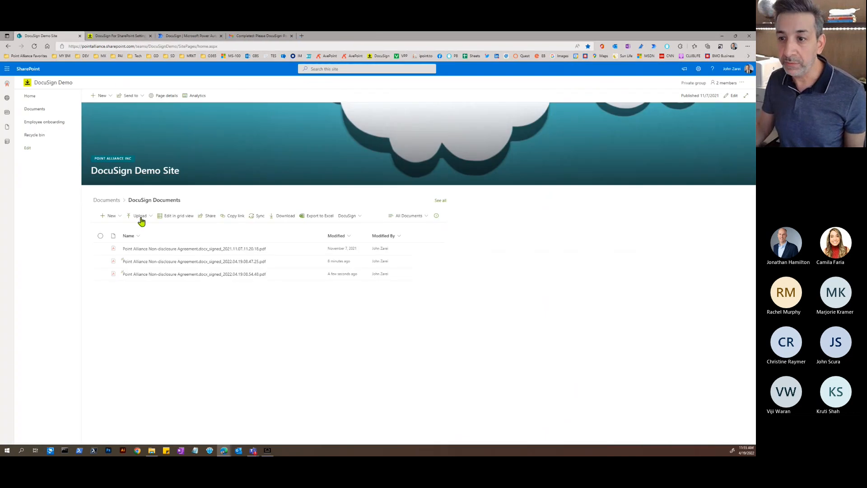
# - Review the DocuSign environment setting, keeping Production, and cancel without saving
pyautogui.click(130, 36)
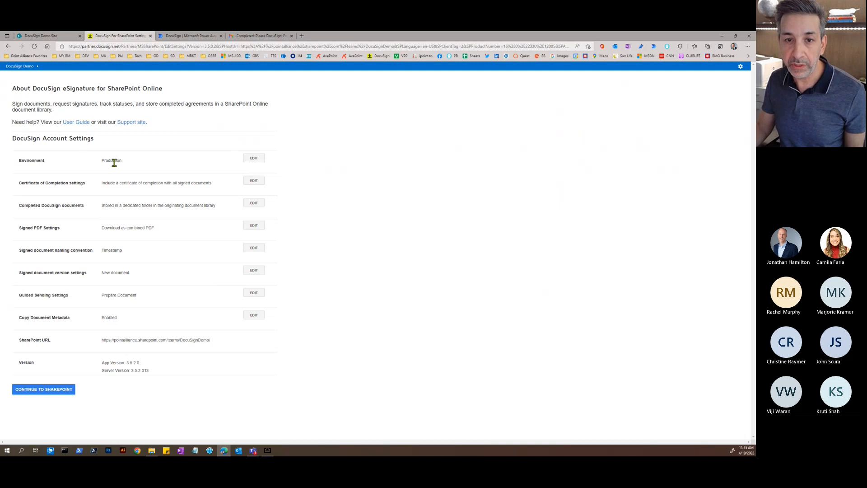
pyautogui.click(255, 160)
pyautogui.click(333, 154)
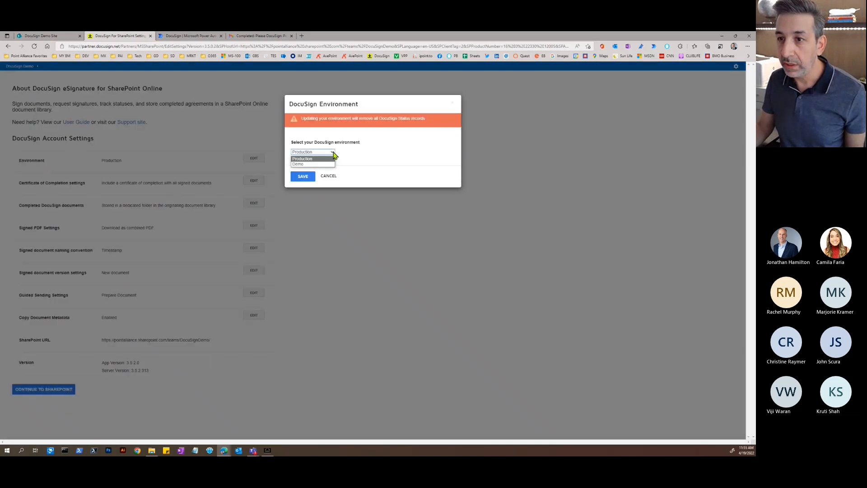
pyautogui.click(334, 155)
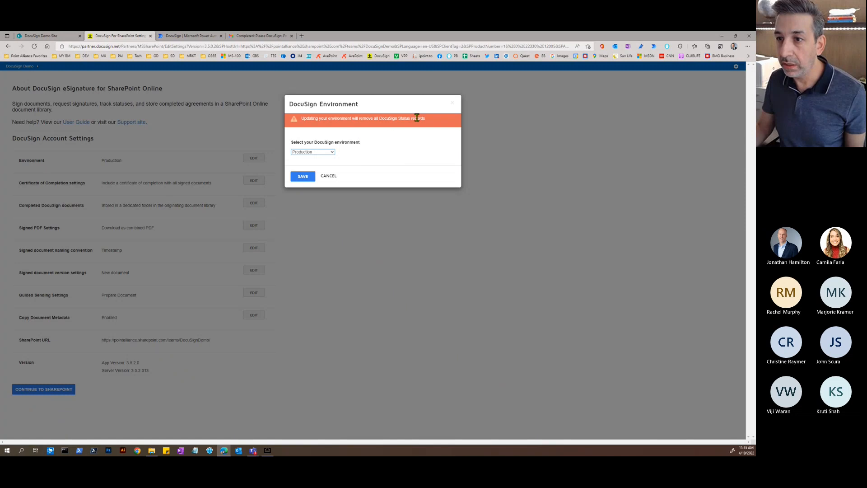
pyautogui.click(333, 179)
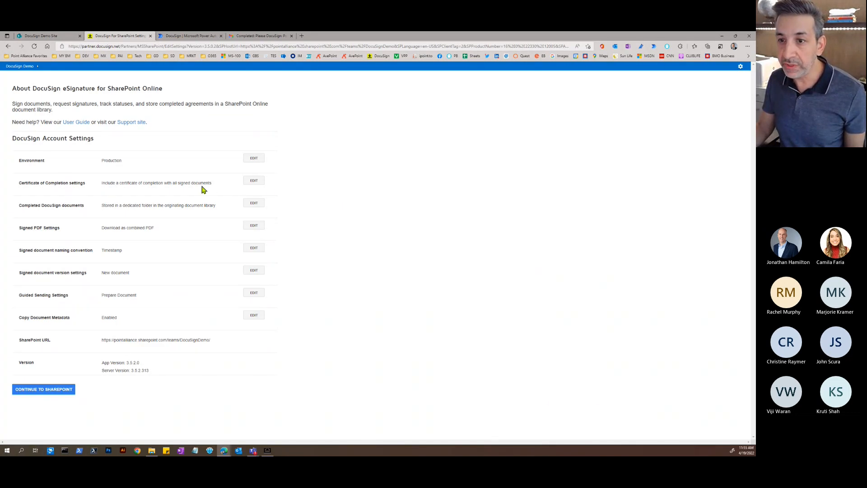
# - Check the certificate of completion options unchanged, then bring up completed-document storage options
pyautogui.click(253, 185)
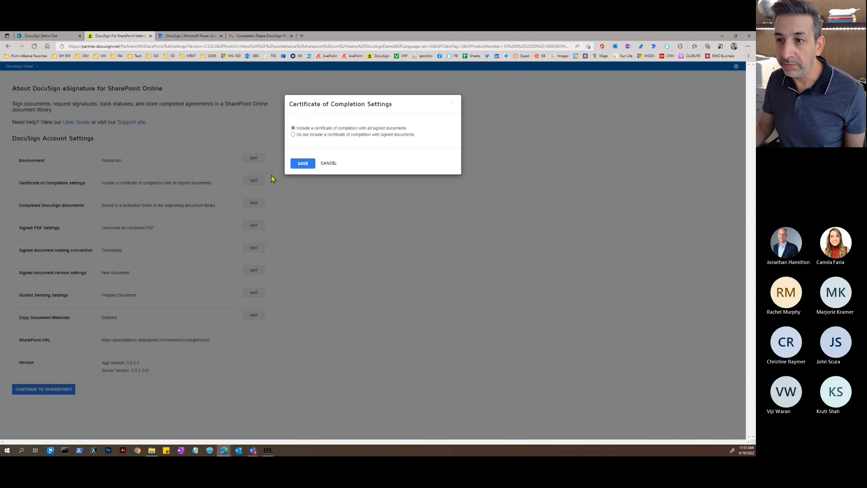
pyautogui.click(329, 164)
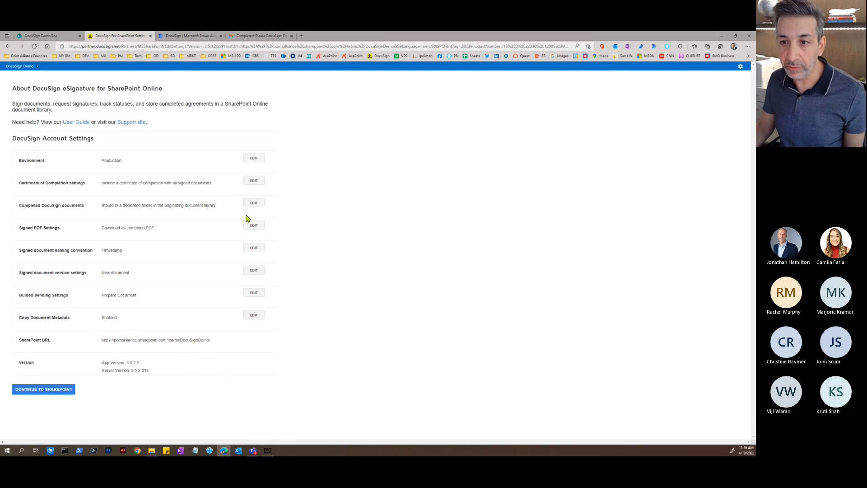
pyautogui.click(253, 204)
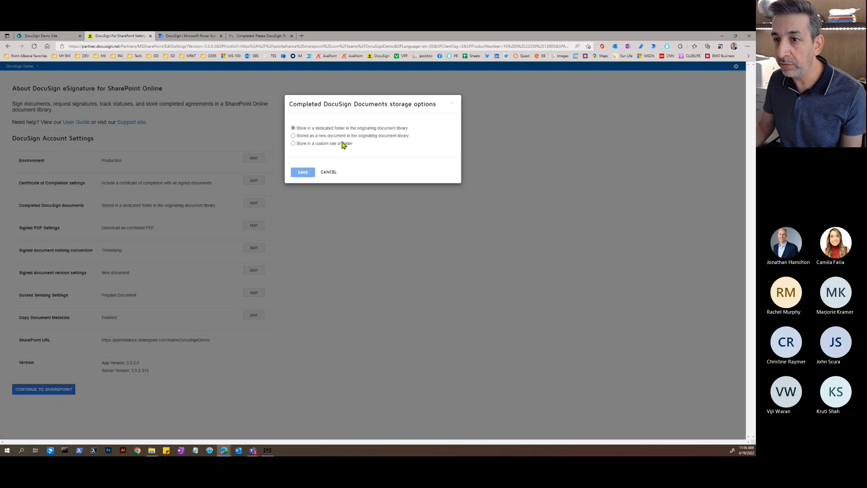
# - Cancel the storage, signed PDF, naming (Timestamp) and version (New document) dialogs without changes
pyautogui.click(330, 174)
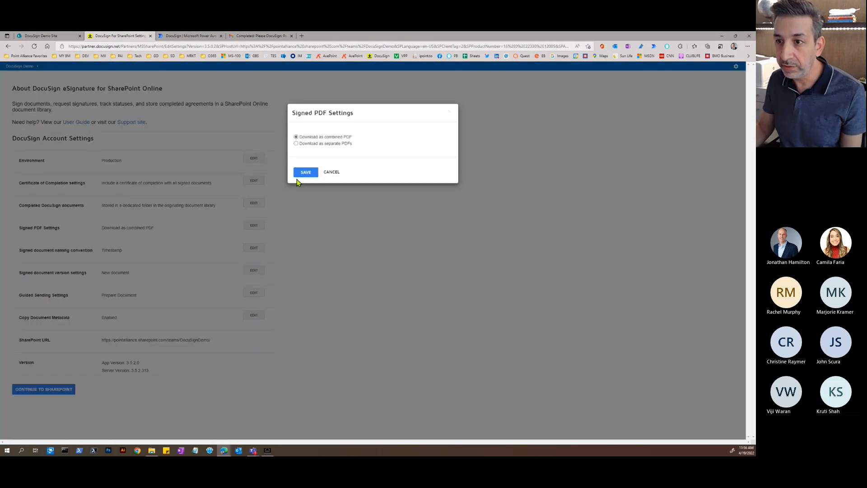
pyautogui.click(254, 225)
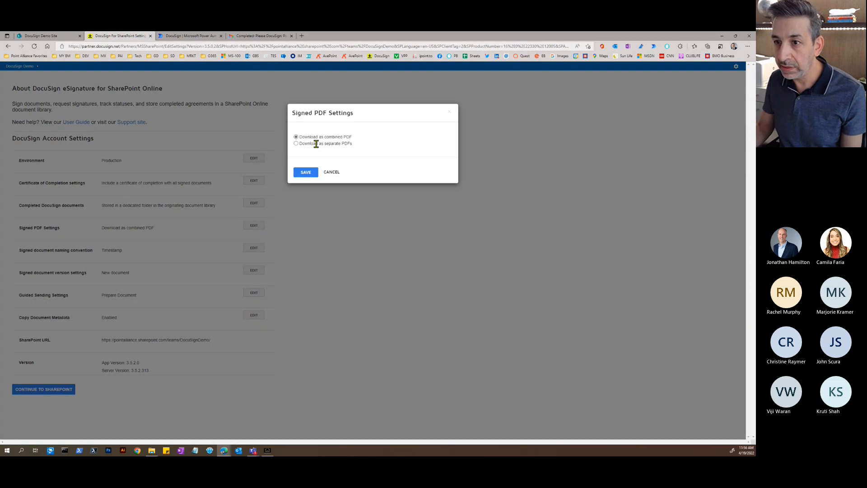
pyautogui.click(332, 173)
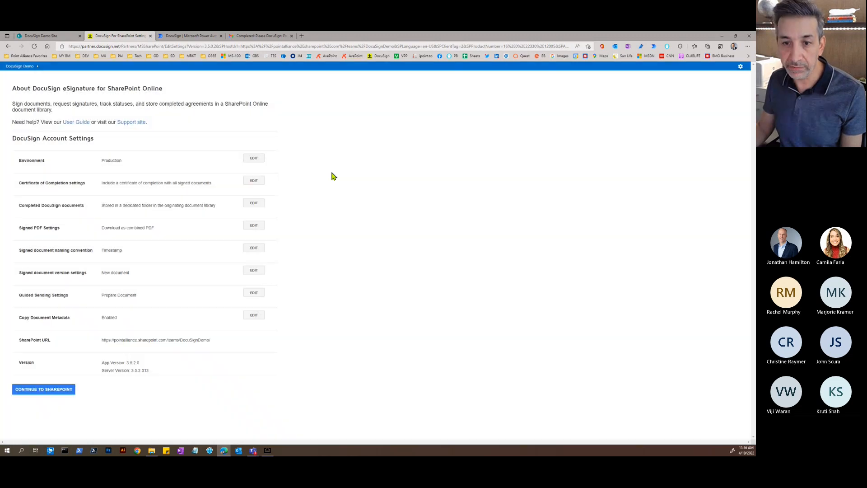
pyautogui.click(252, 249)
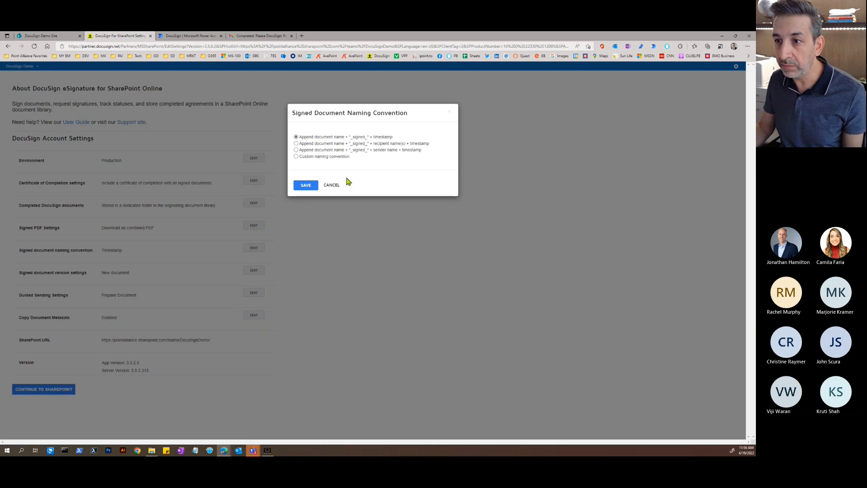
pyautogui.click(332, 186)
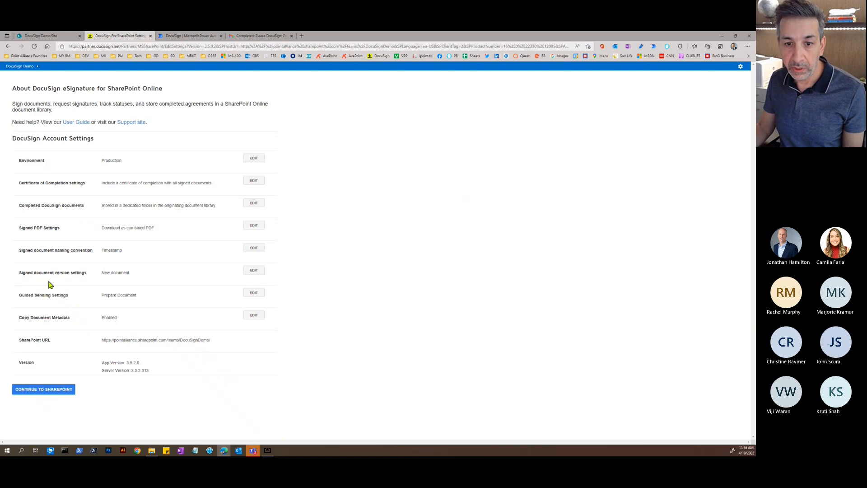
pyautogui.click(256, 271)
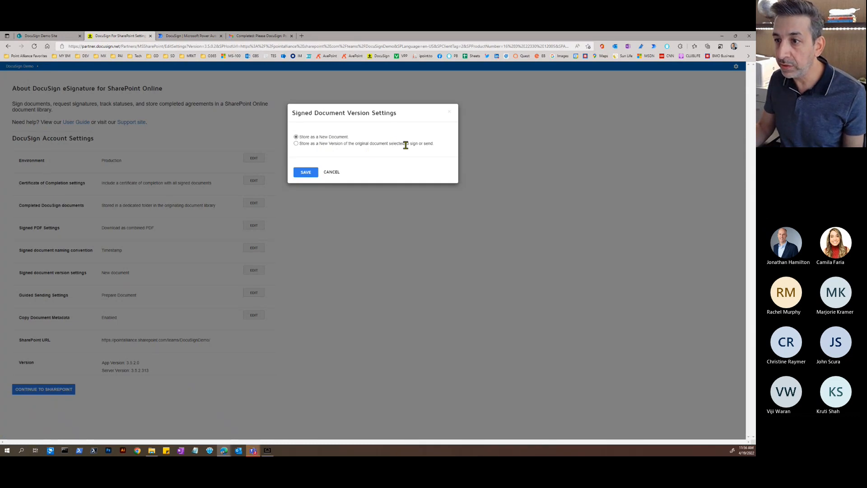
pyautogui.click(336, 173)
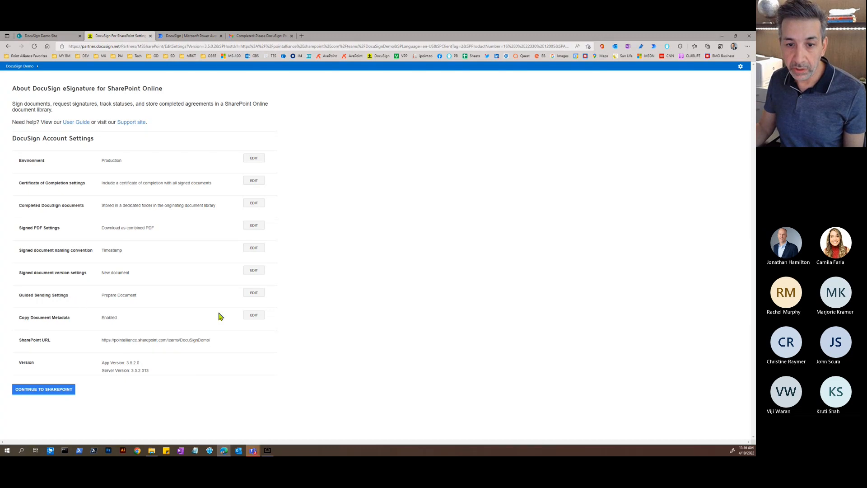
pyautogui.click(254, 294)
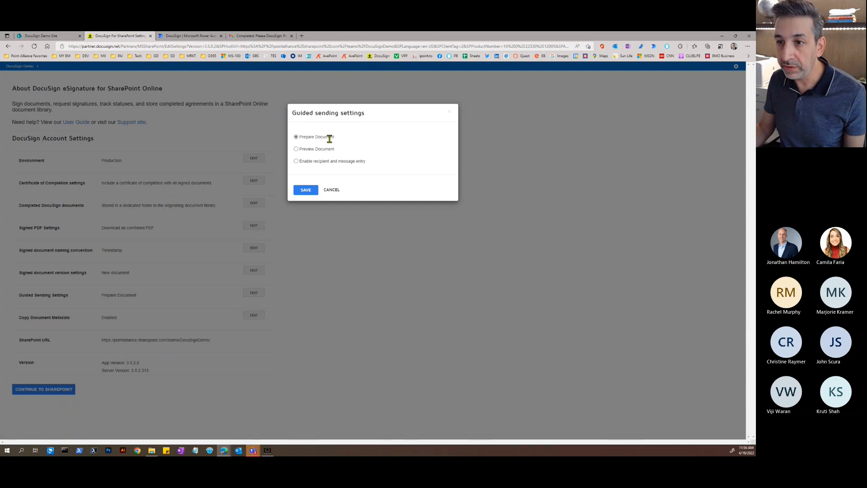
pyautogui.click(332, 191)
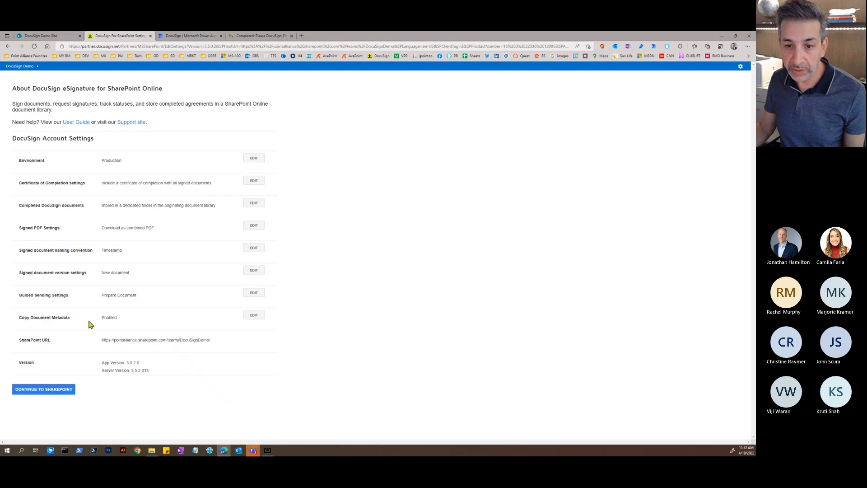
pyautogui.click(254, 315)
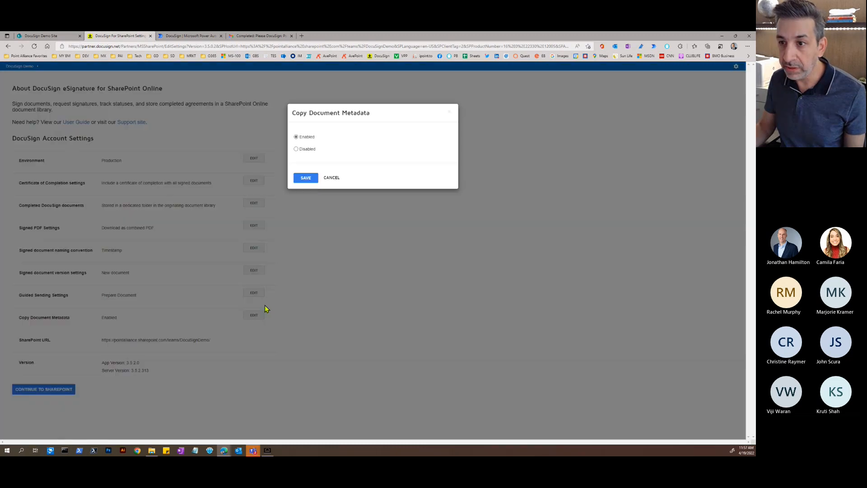
pyautogui.click(334, 178)
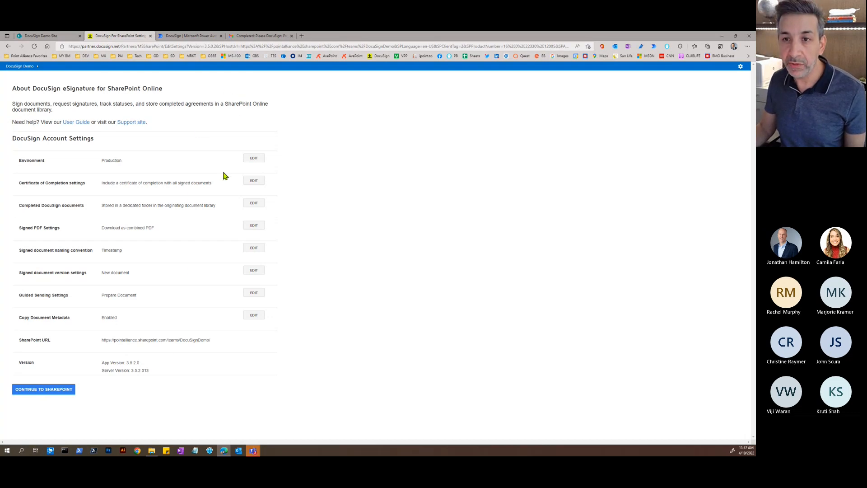
# - Switch to the Power Automate DocuSign connector page and scroll through its template flows
pyautogui.click(186, 36)
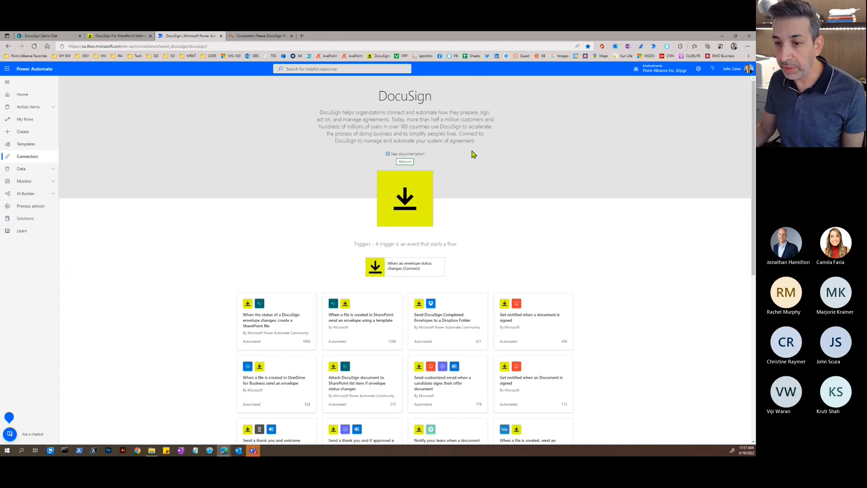
pyautogui.scroll(-3, 471, 154)
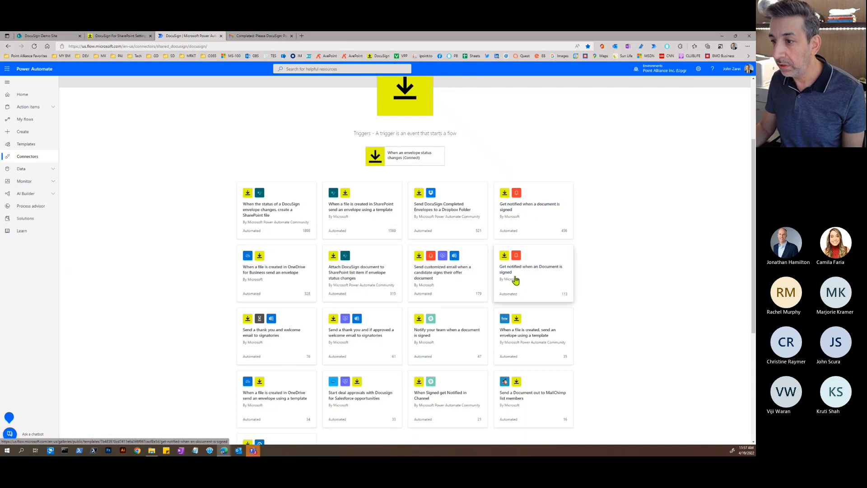
pyautogui.scroll(-1, 542, 249)
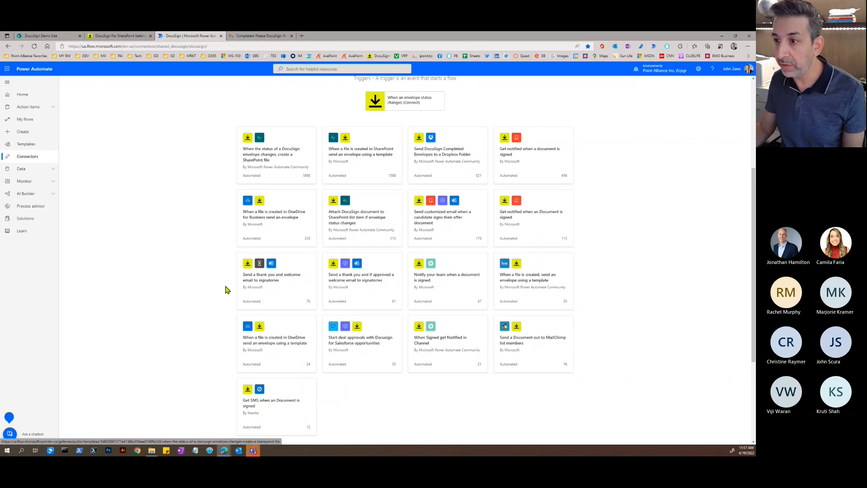
pyautogui.scroll(4, 208, 258)
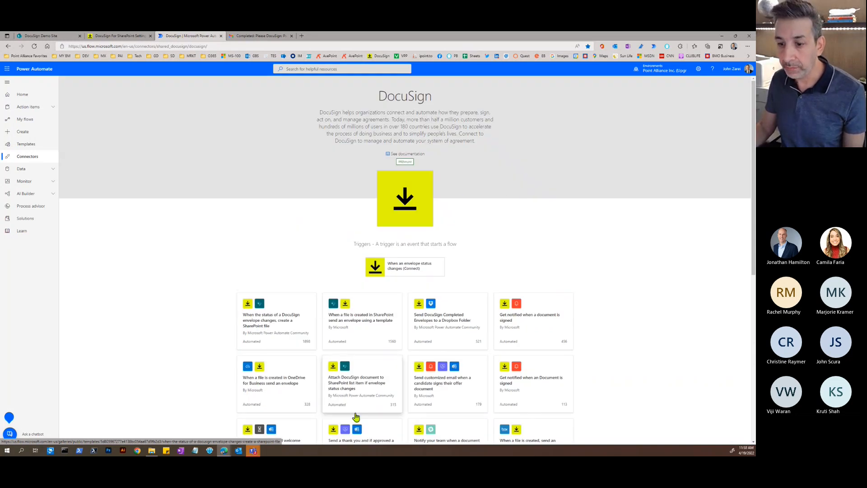
# - Switch from Power Automate to the Teams meeting window and end the screen share
pyautogui.moveTo(255, 452)
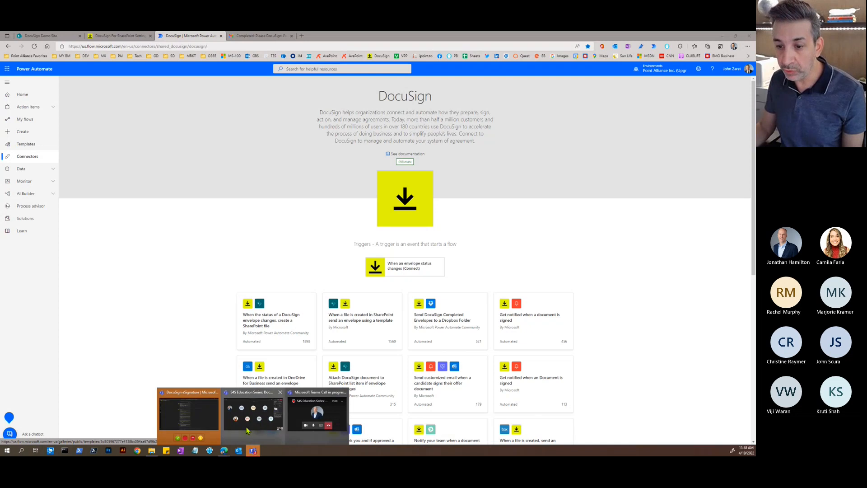
pyautogui.click(253, 413)
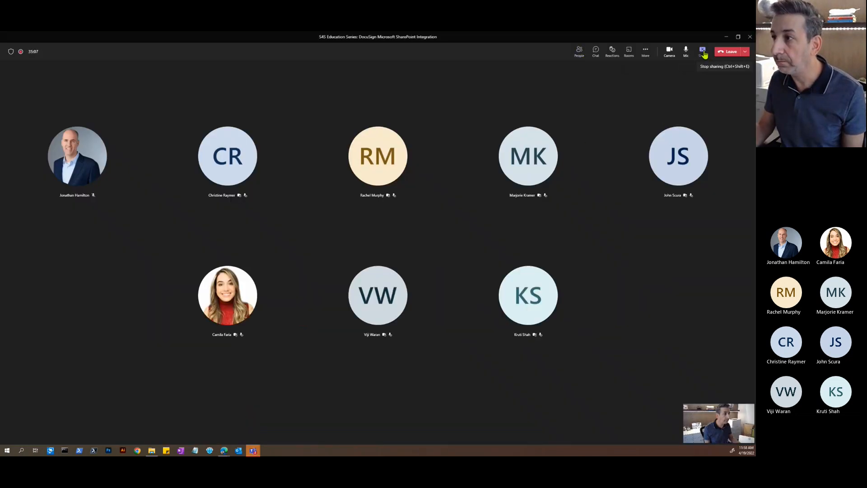
pyautogui.click(703, 53)
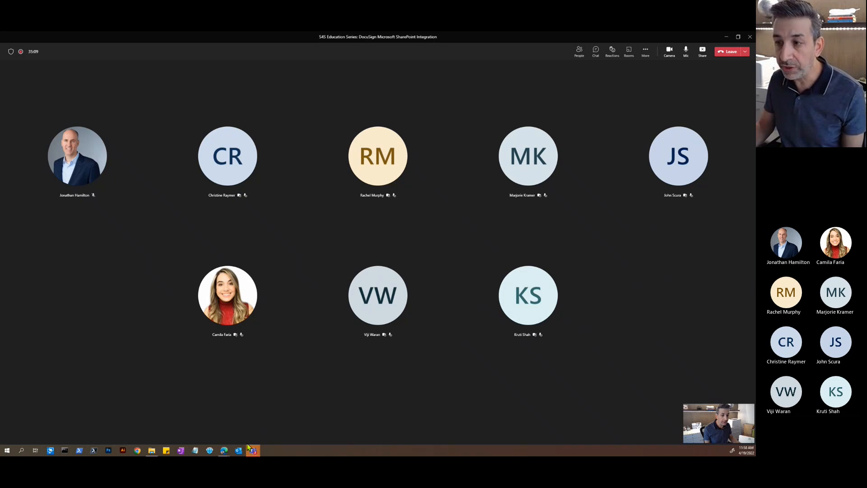